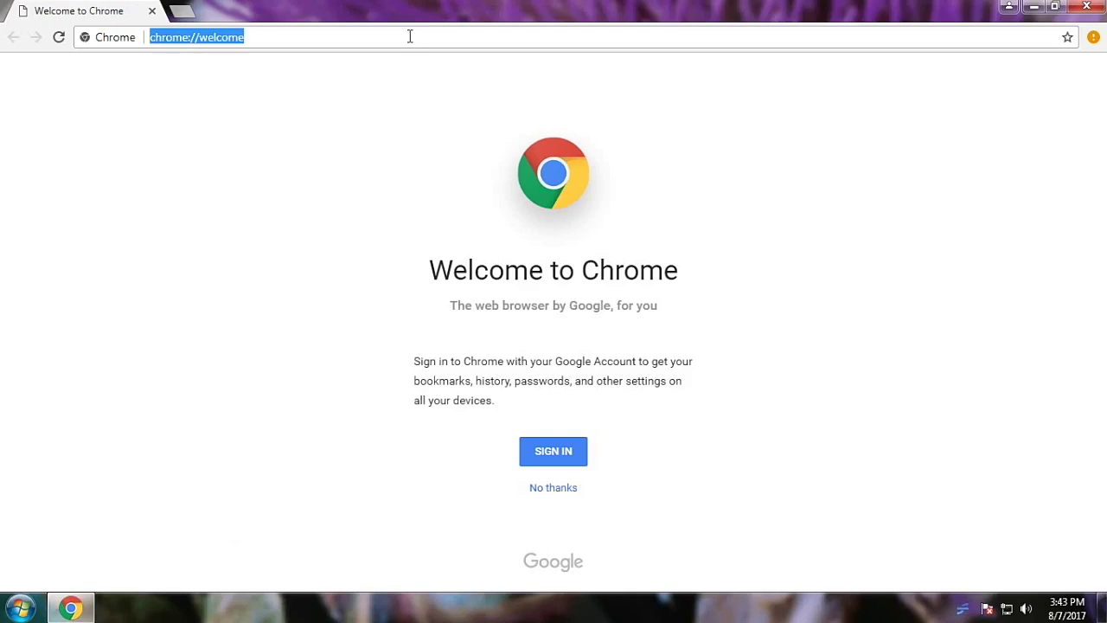
# Step: Go to google.com in the browser address bar
pyautogui.write('7')
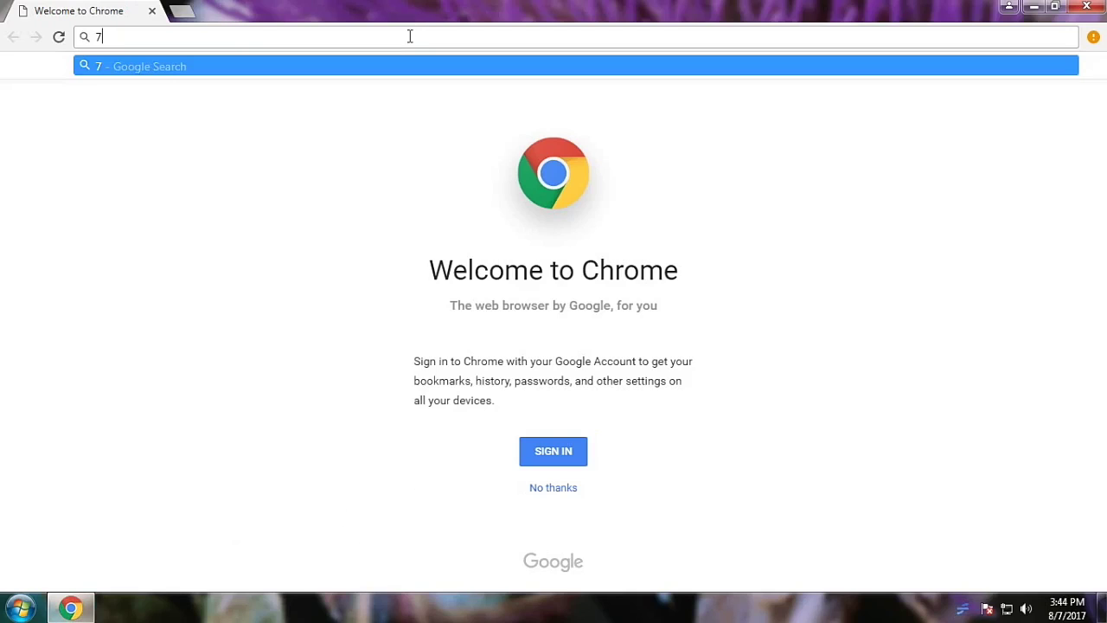
pyautogui.press('BackSpace')
pyautogui.write('googl')
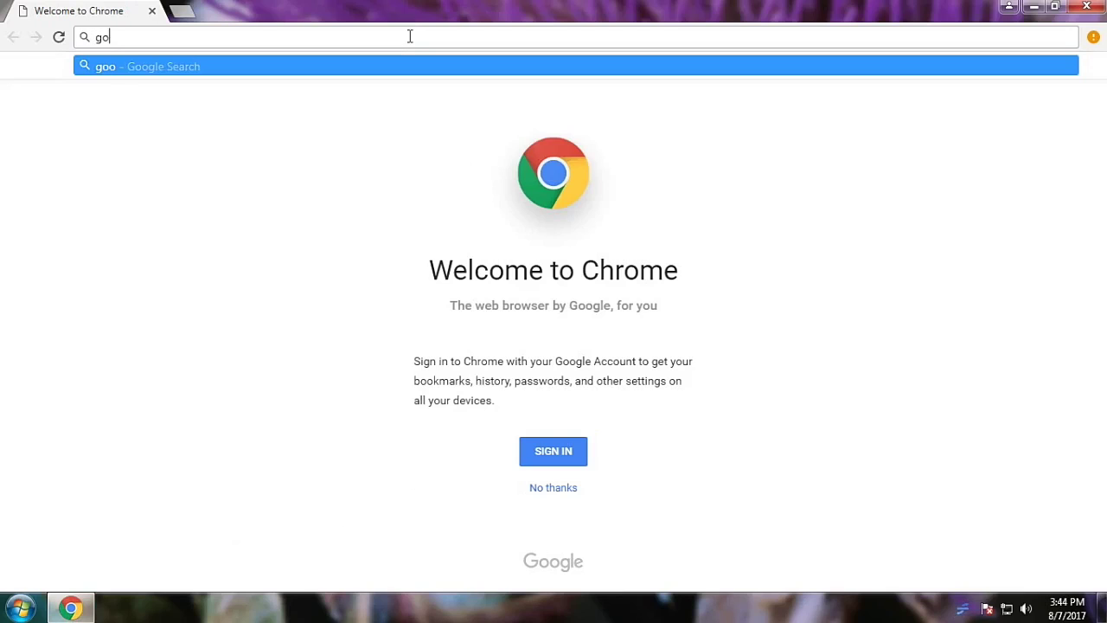
pyautogui.write('e.com')
pyautogui.press('Return')
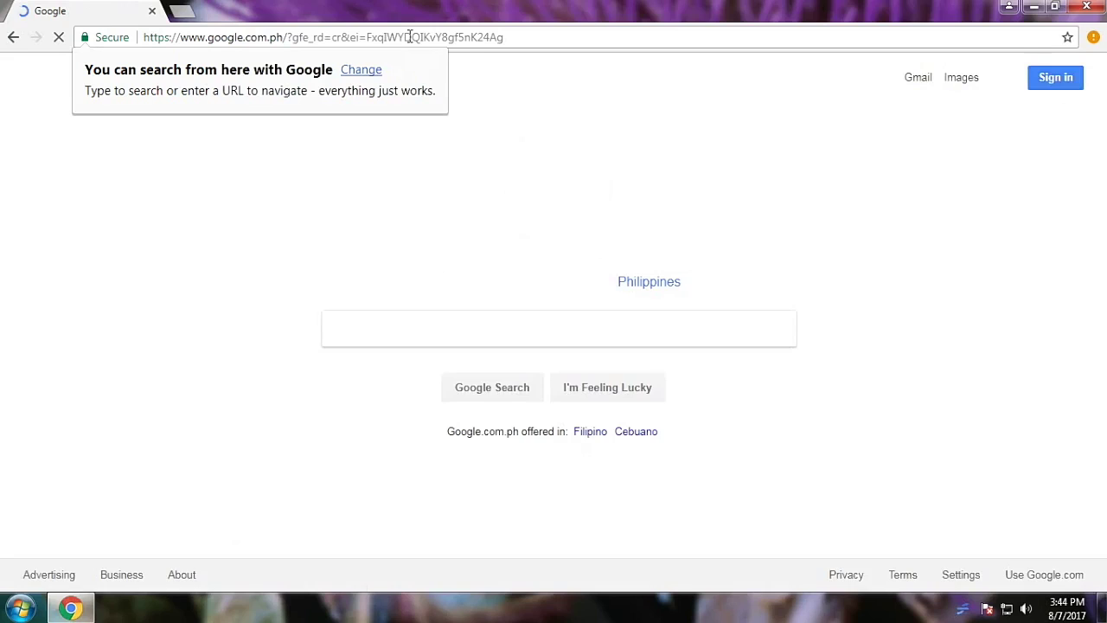
# Step: Search Google for '7zip' and open the 'Download - 7-Zip' result
pyautogui.click(469, 327)
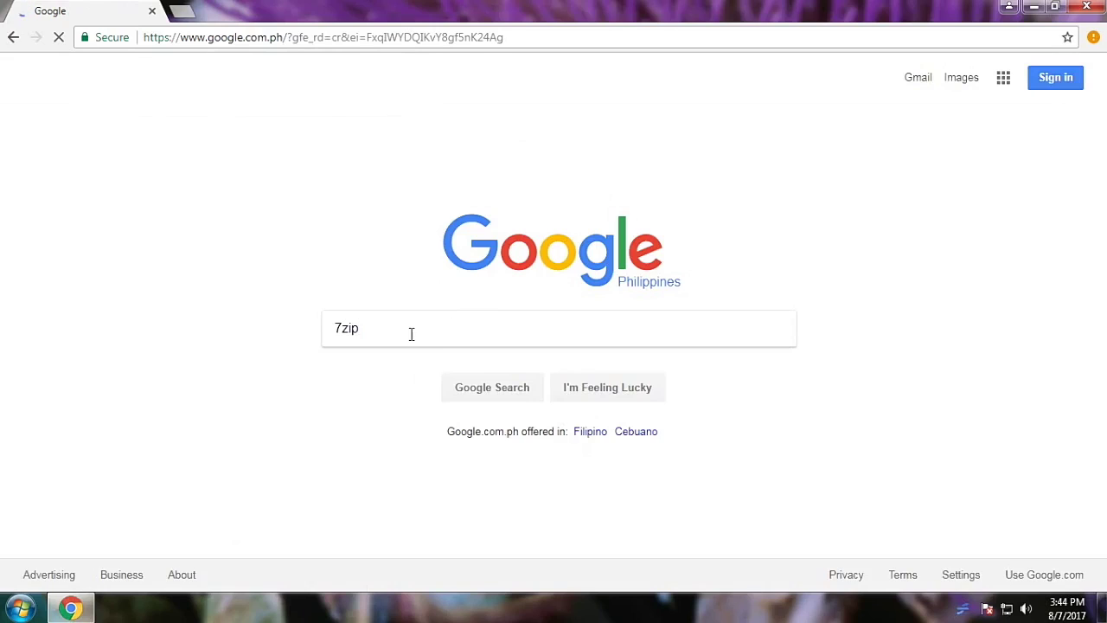
pyautogui.write('7zip')
pyautogui.press('Return')
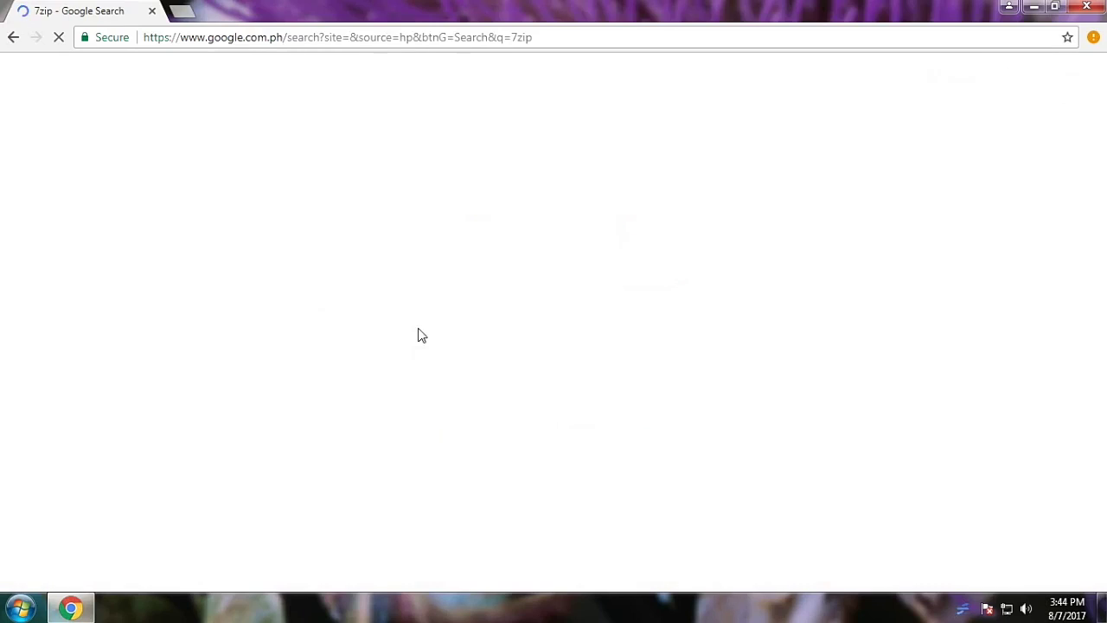
pyautogui.click(224, 213)
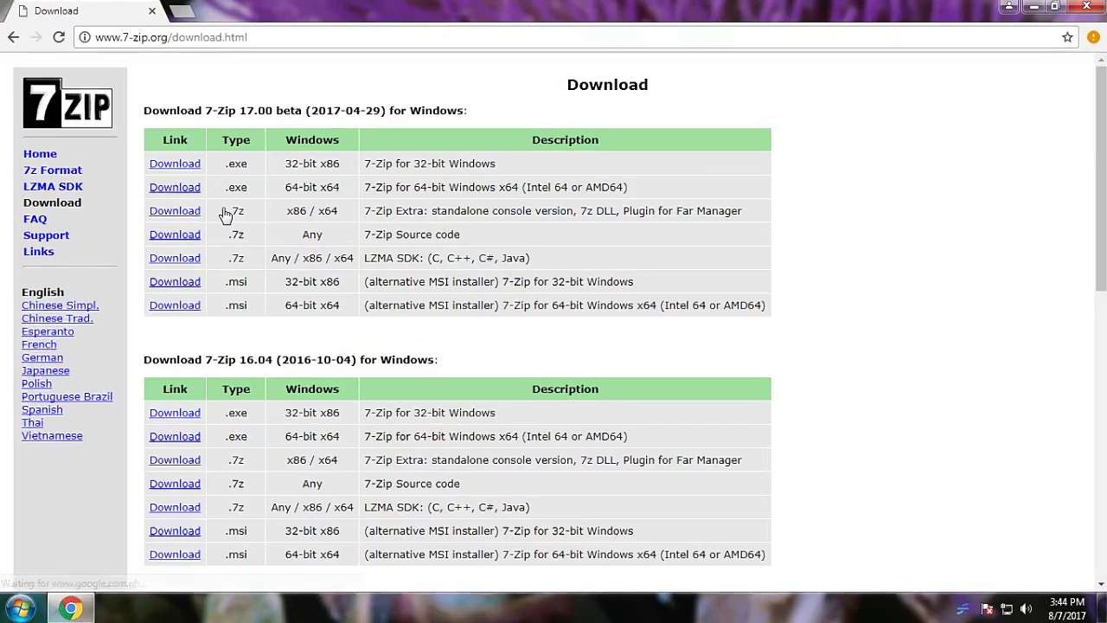
# Step: Download the 7-Zip 17.00 beta .exe installer for 64-bit x64 Windows
pyautogui.click(177, 189)
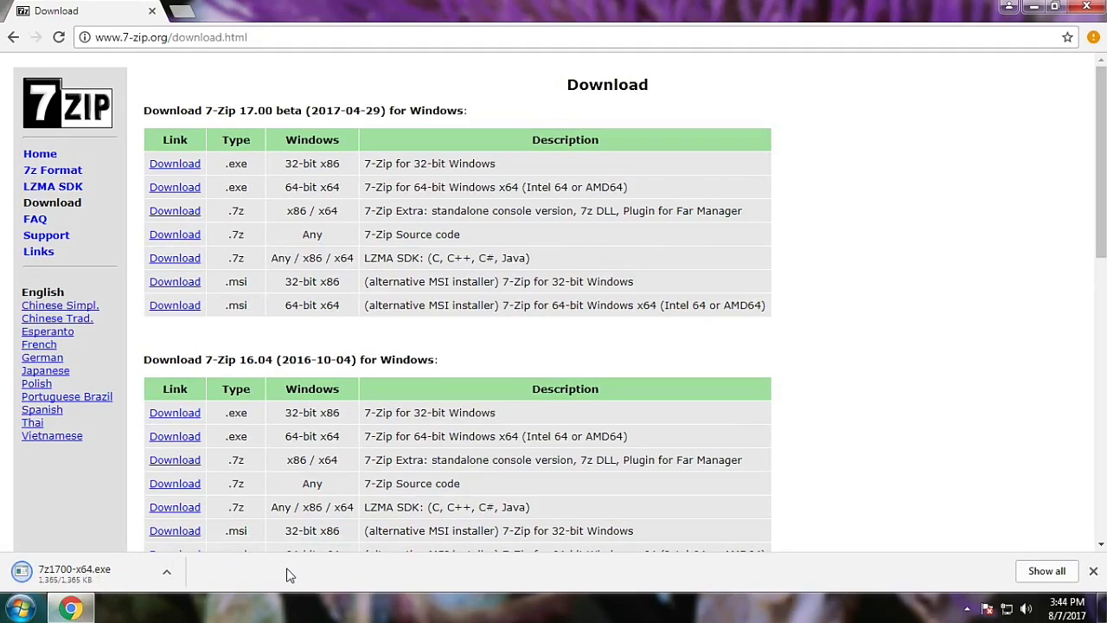
# Step: Install 7-Zip 17.00 beta x64 into C:\Program Files\7-Zip without restarting, then close Chrome
pyautogui.click(167, 573)
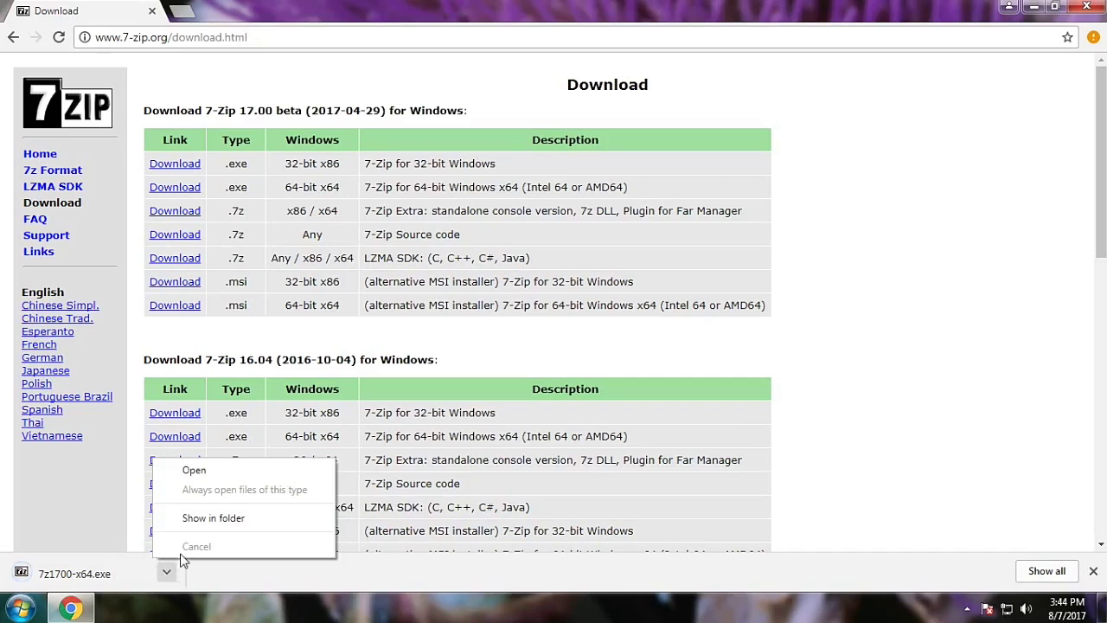
pyautogui.click(202, 476)
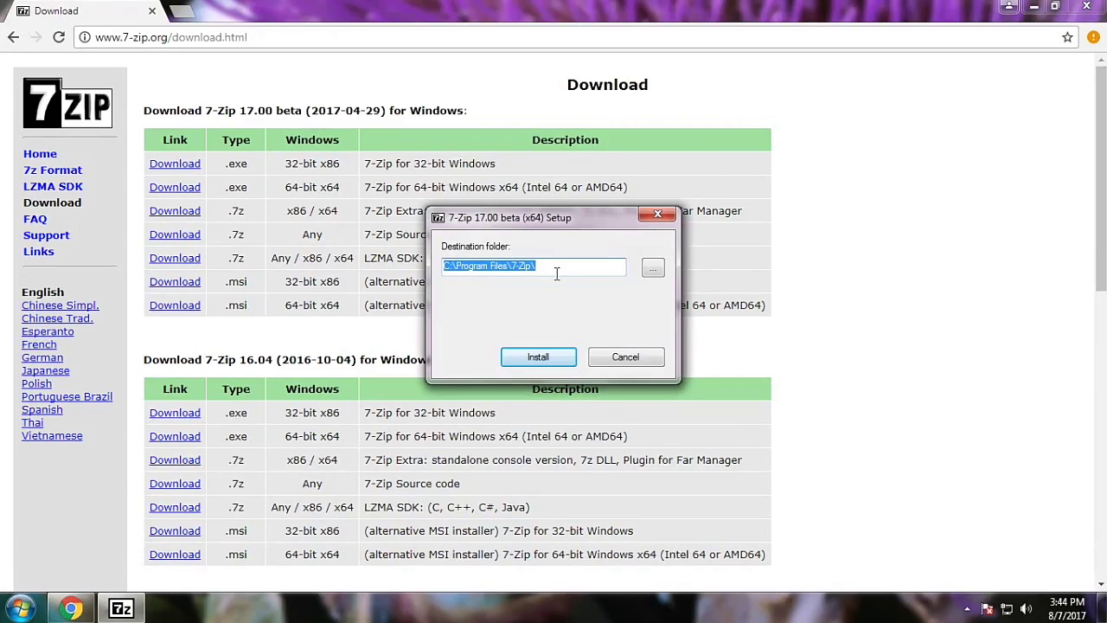
pyautogui.click(539, 358)
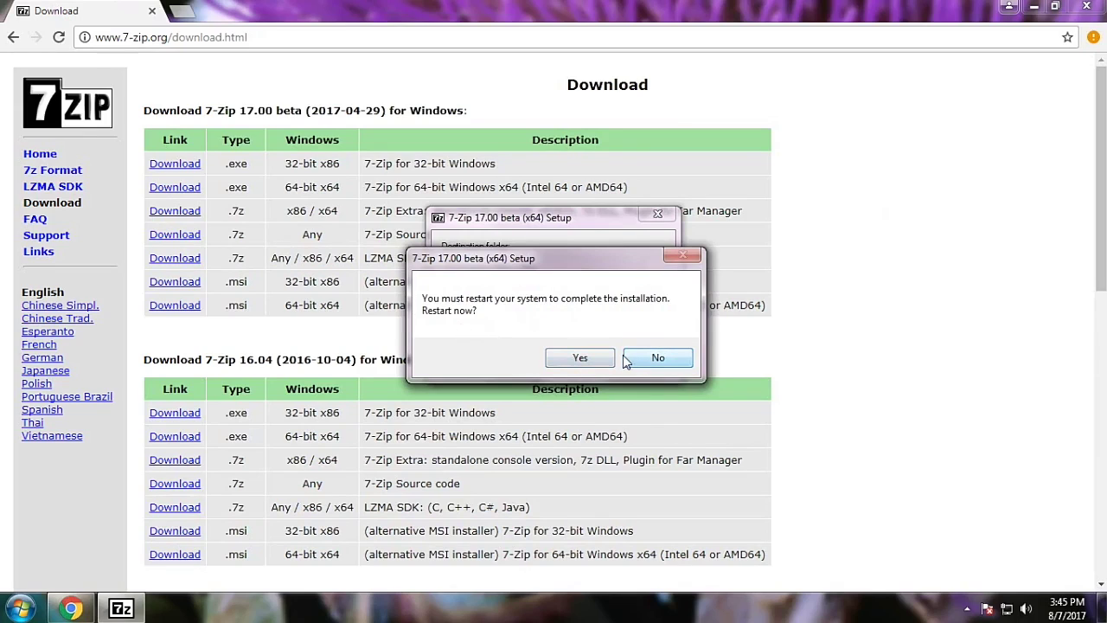
pyautogui.click(634, 358)
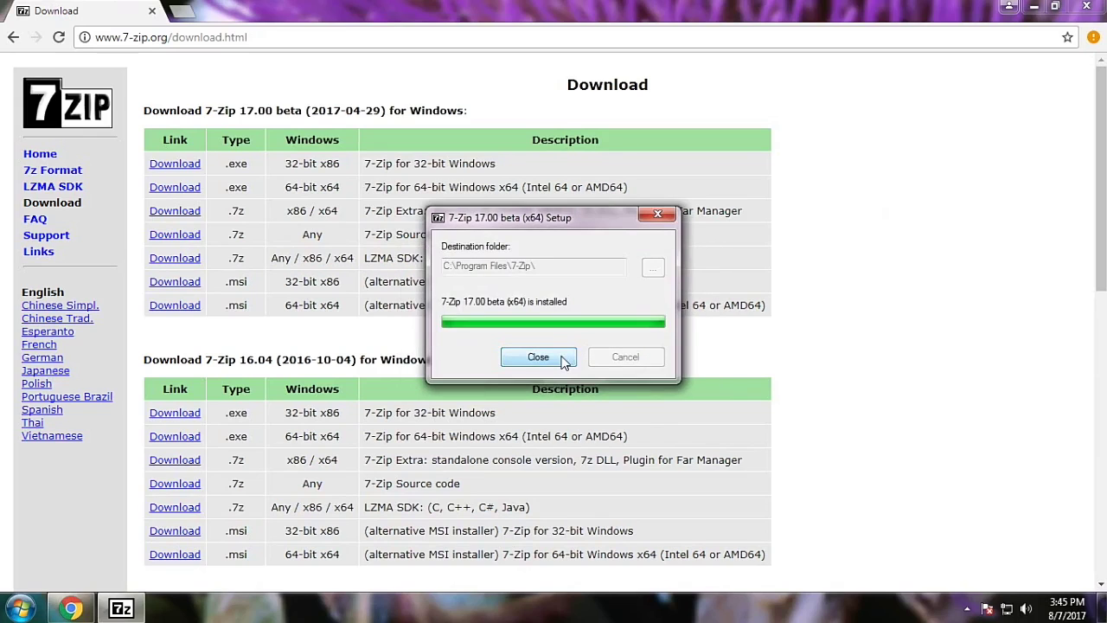
pyautogui.click(538, 357)
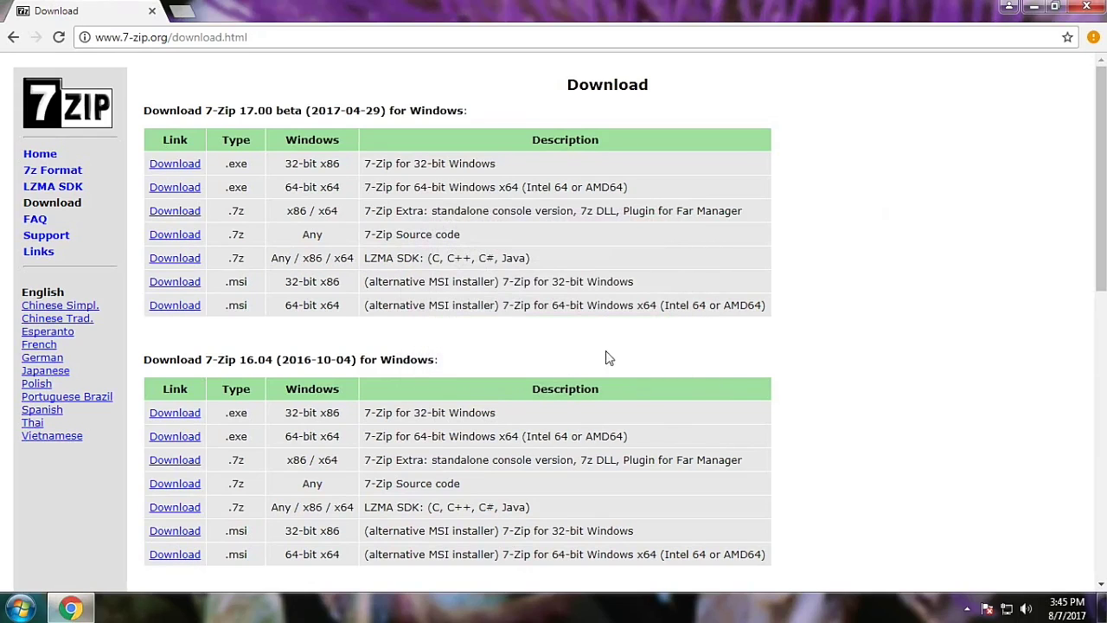
pyautogui.click(1087, 8)
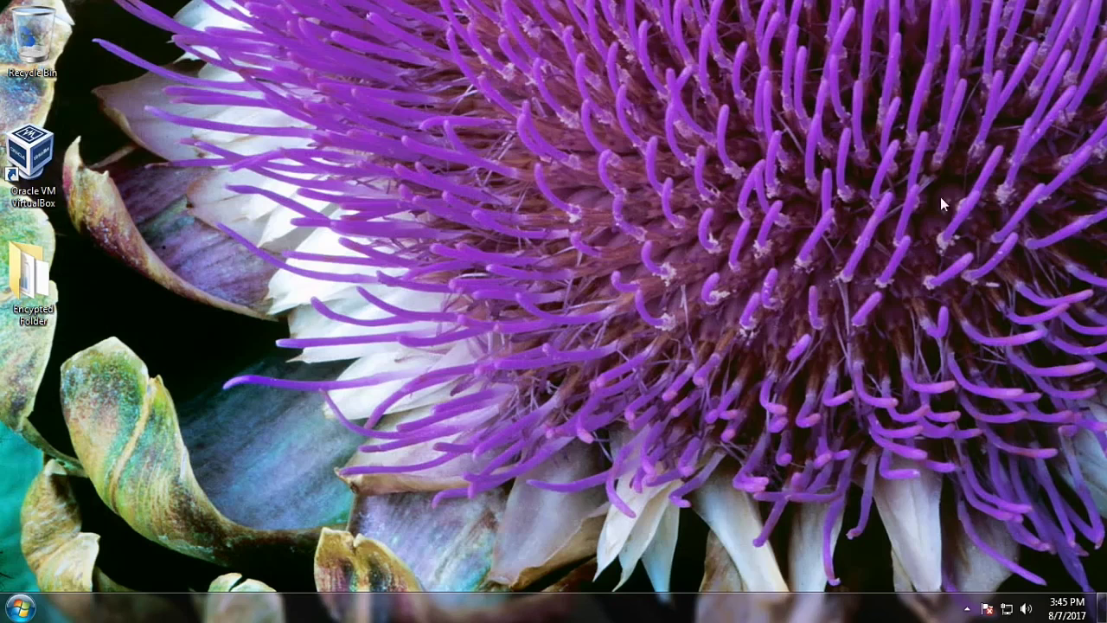
# Step: Open 7-Zip's Add to Archive dialog for the desktop's Encrypted Folder
pyautogui.rightClick(31, 287)
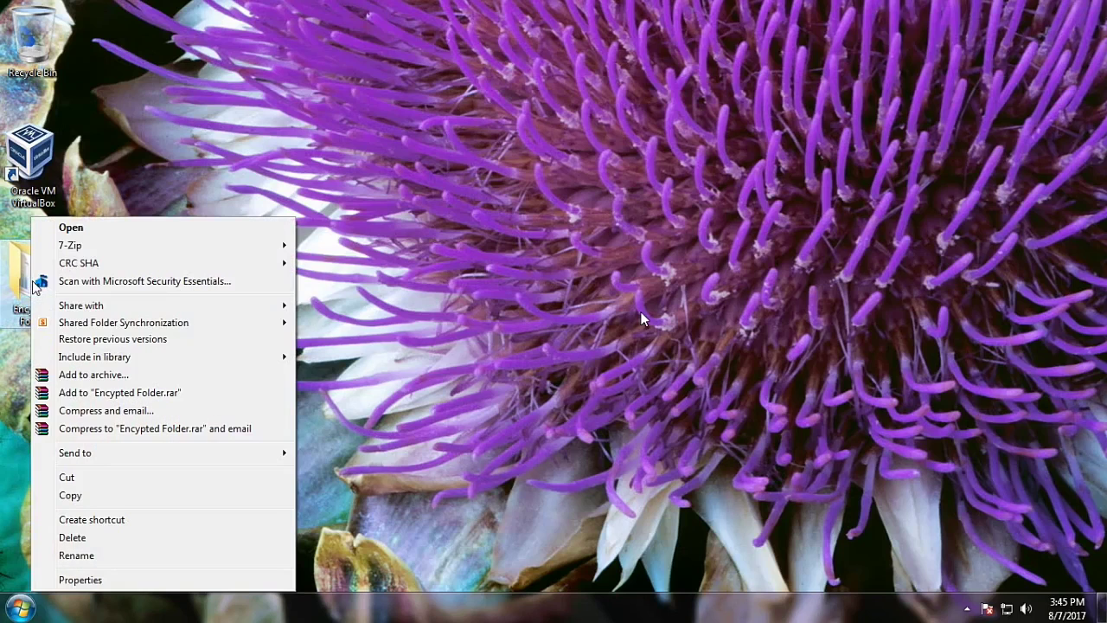
pyautogui.moveTo(200, 250)
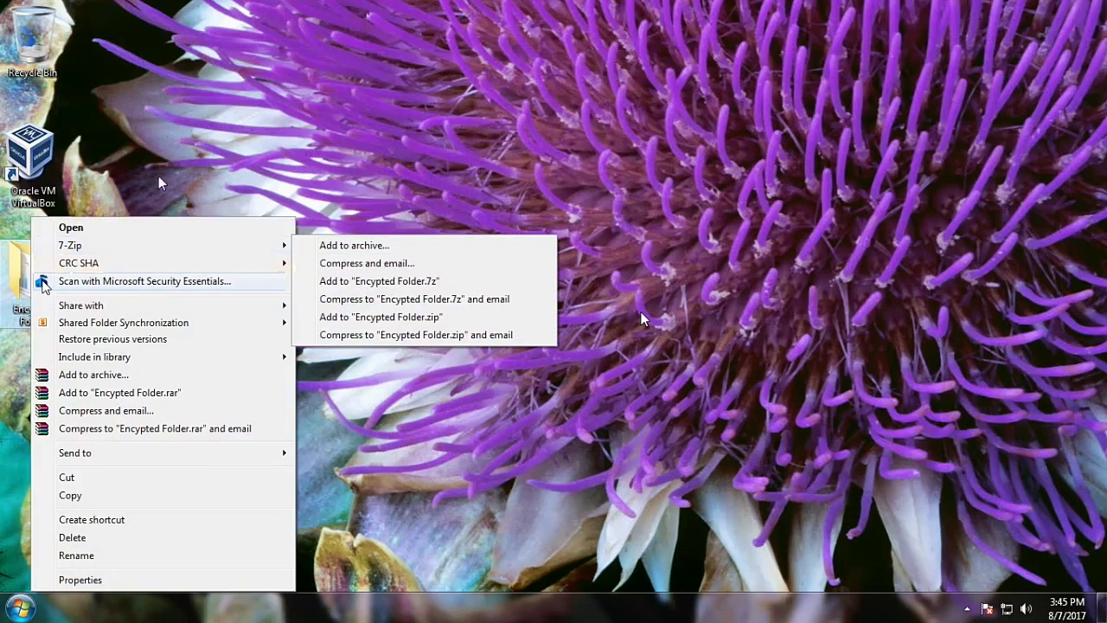
pyautogui.click(161, 183)
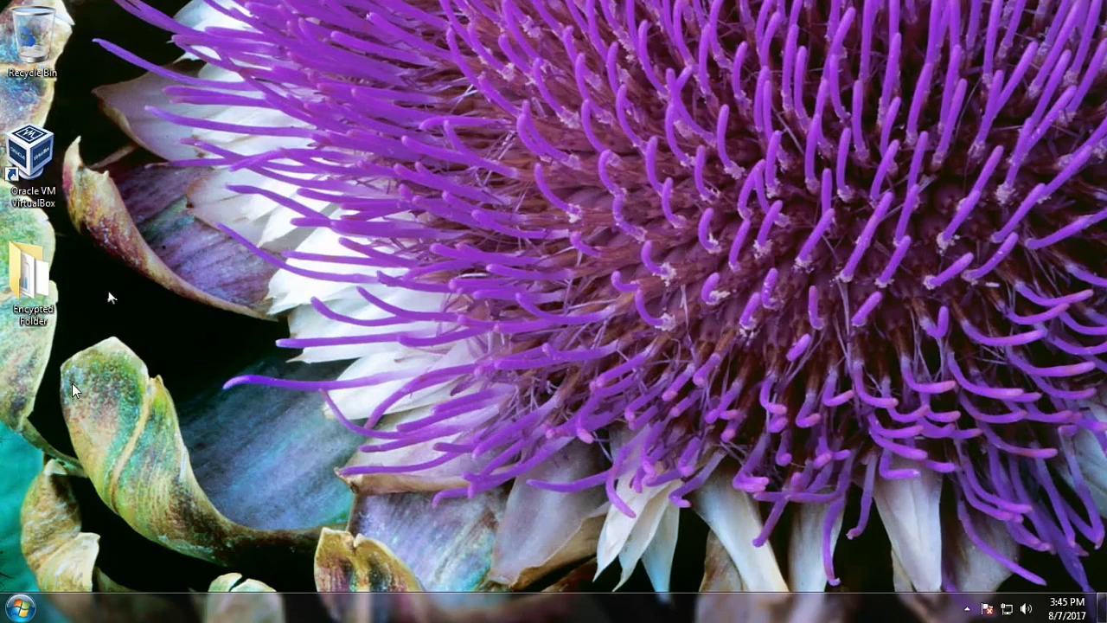
pyautogui.rightClick(32, 286)
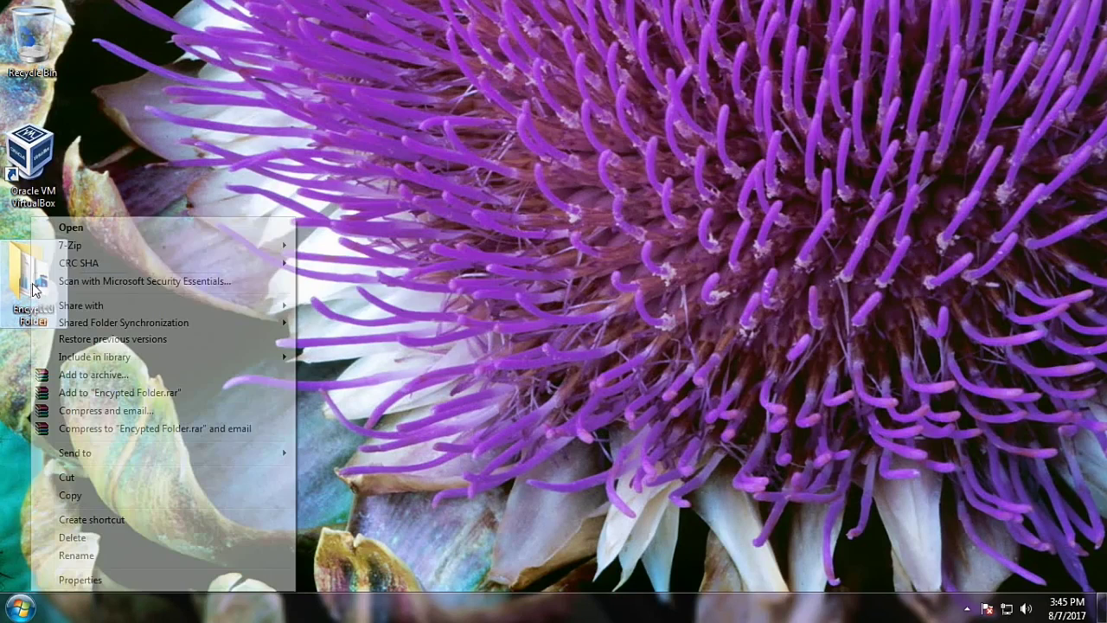
pyautogui.moveTo(79, 248)
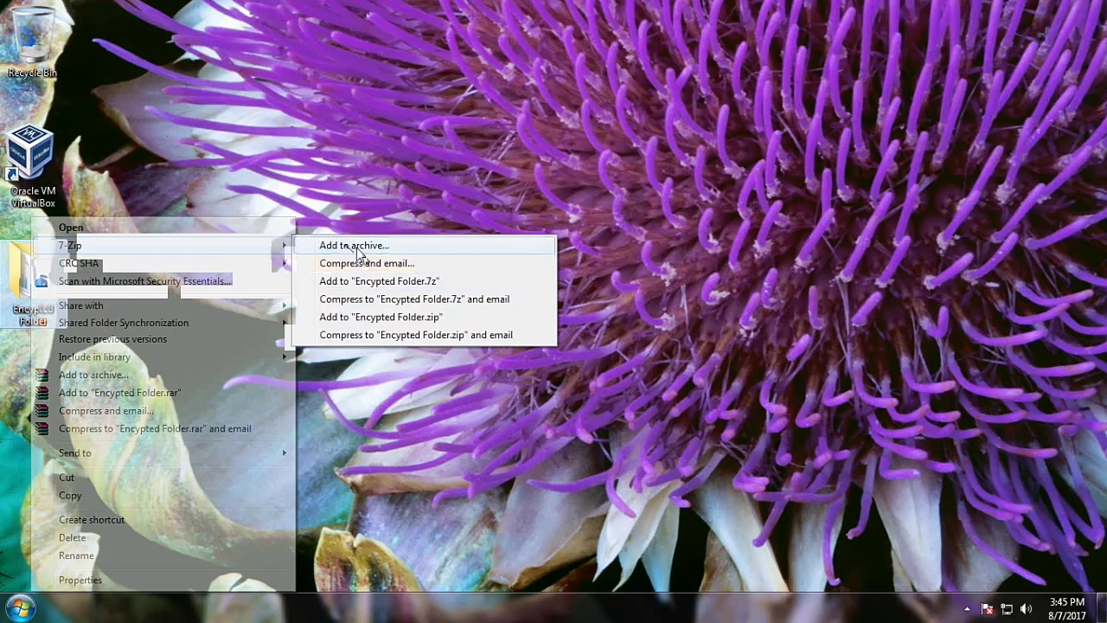
pyautogui.click(357, 247)
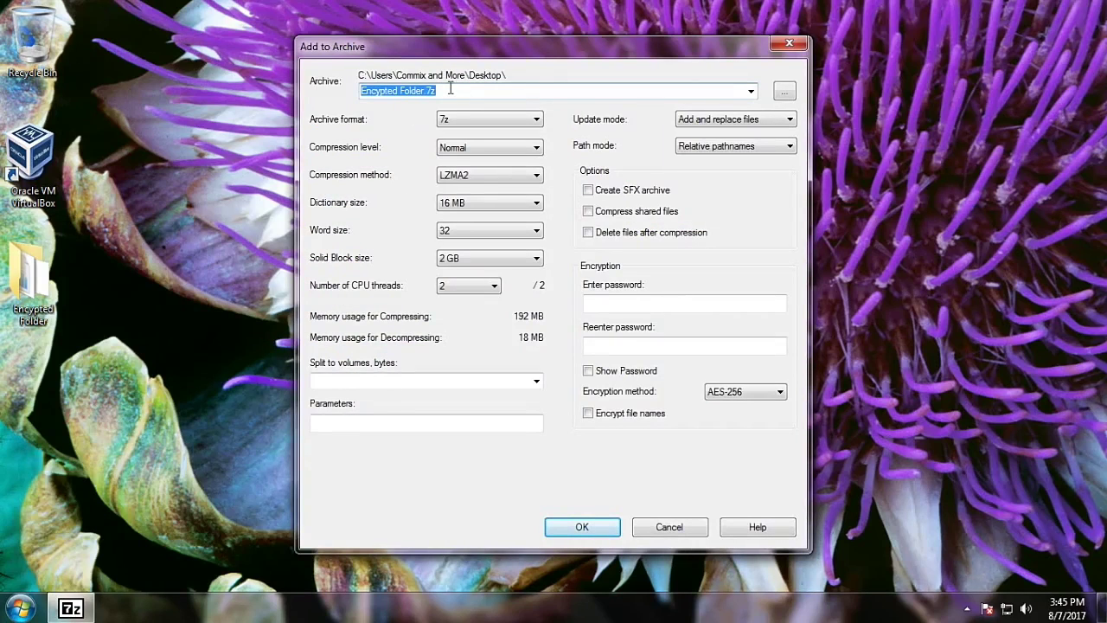
# Step: Create a zip archive with a visible password entered and ZipCrypto encryption
pyautogui.click(469, 120)
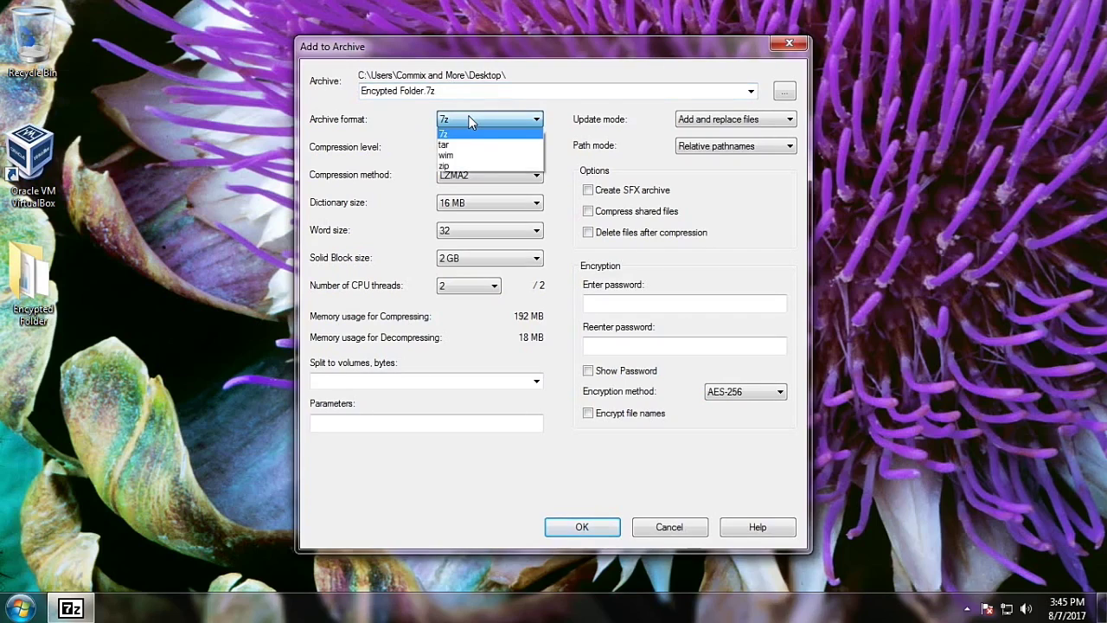
pyautogui.click(456, 167)
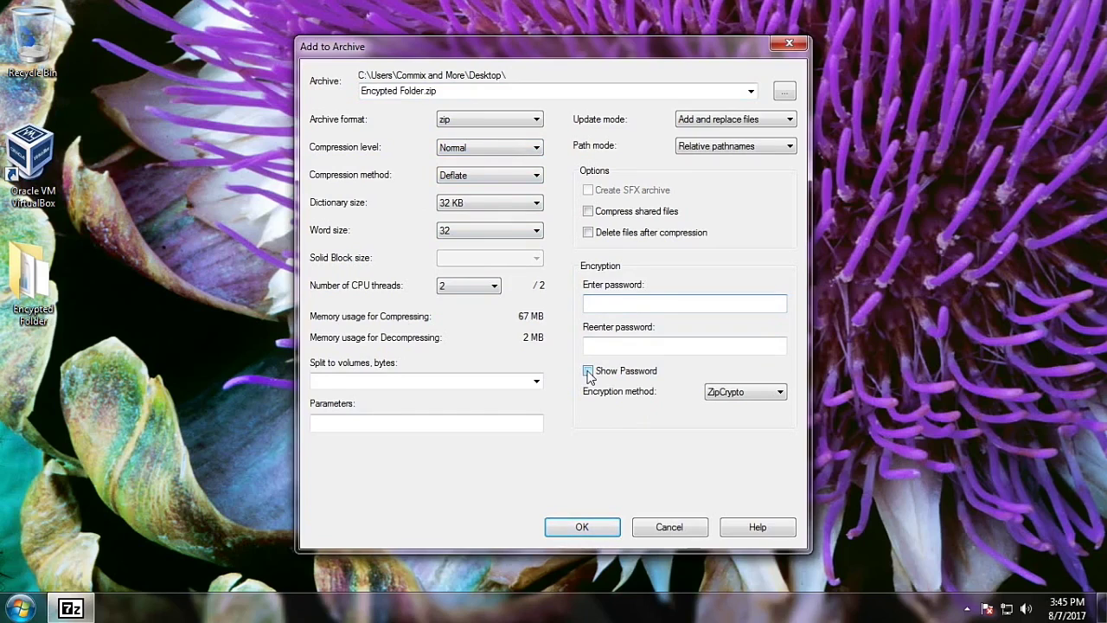
pyautogui.click(588, 371)
pyautogui.click(603, 302)
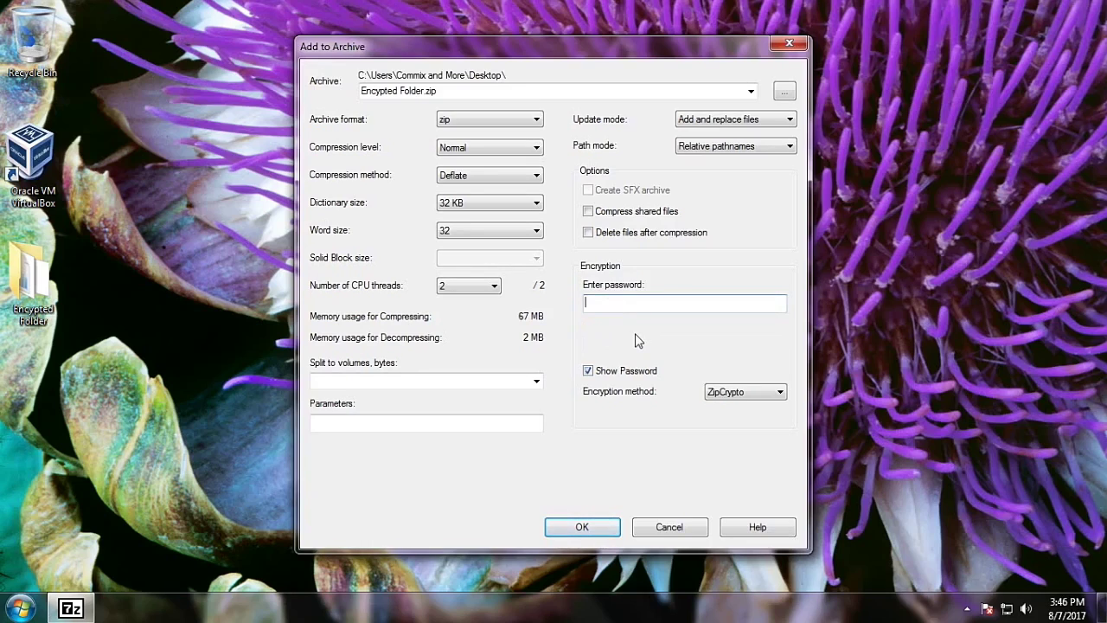
pyautogui.write('abcd1234ABCD*')
pyautogui.click(582, 527)
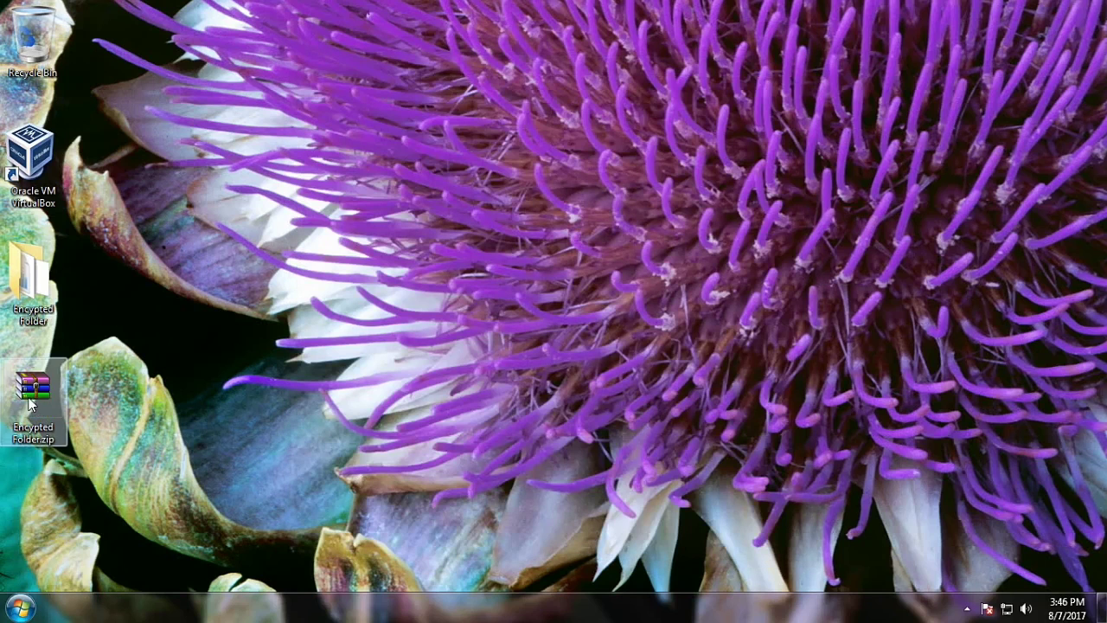
# Step: Delete the original Encrypted Folder and empty it from the Recycle Bin
pyautogui.rightClick(38, 320)
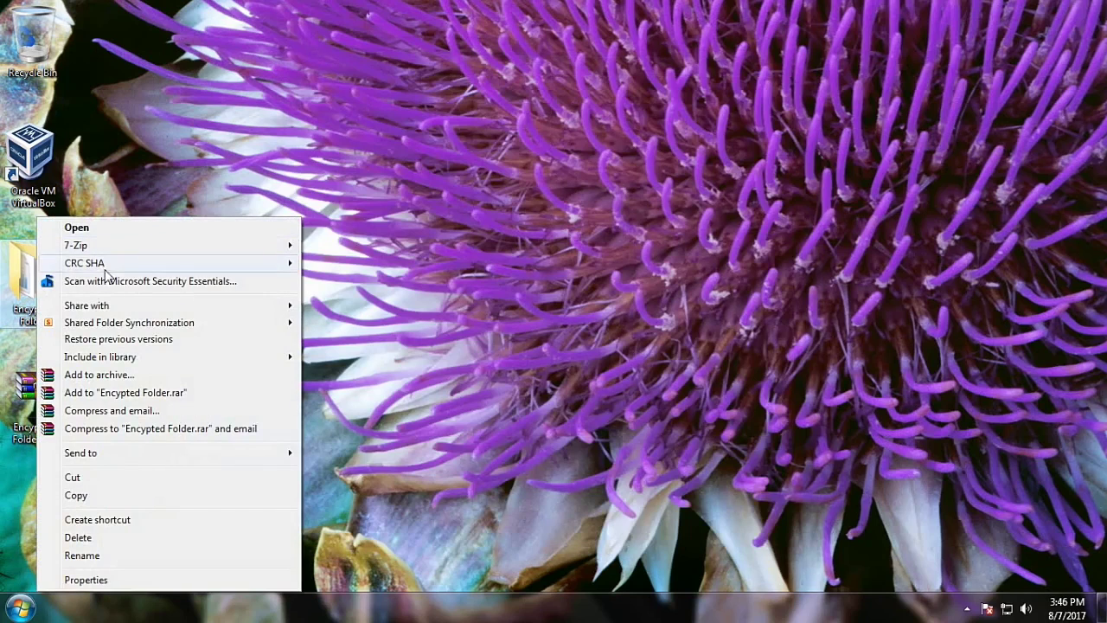
pyautogui.click(99, 542)
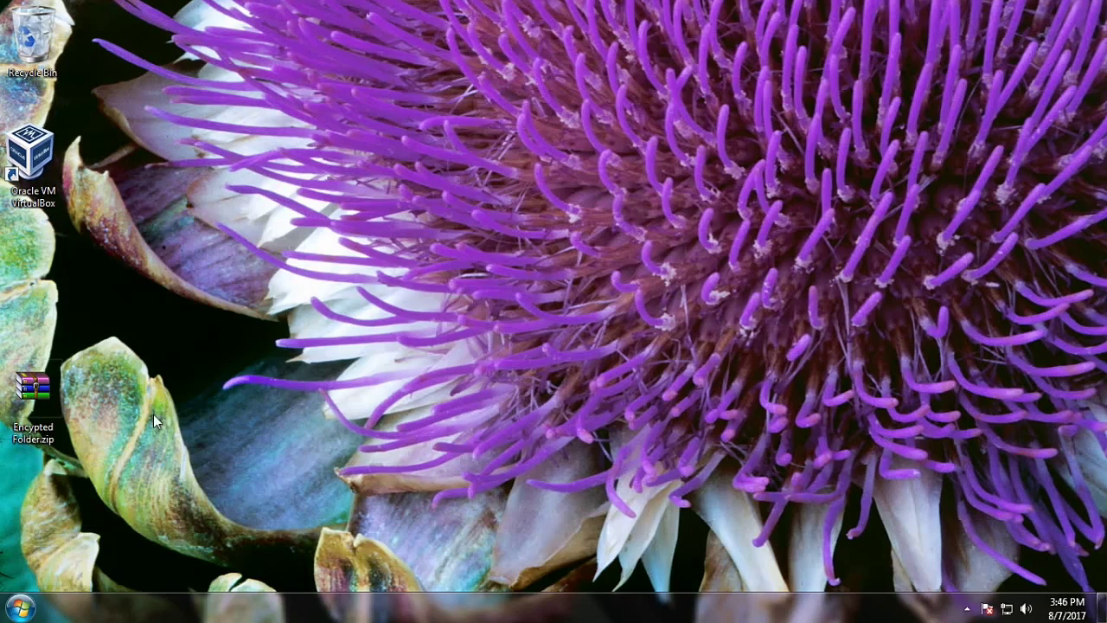
pyautogui.rightClick(28, 40)
pyautogui.click(82, 70)
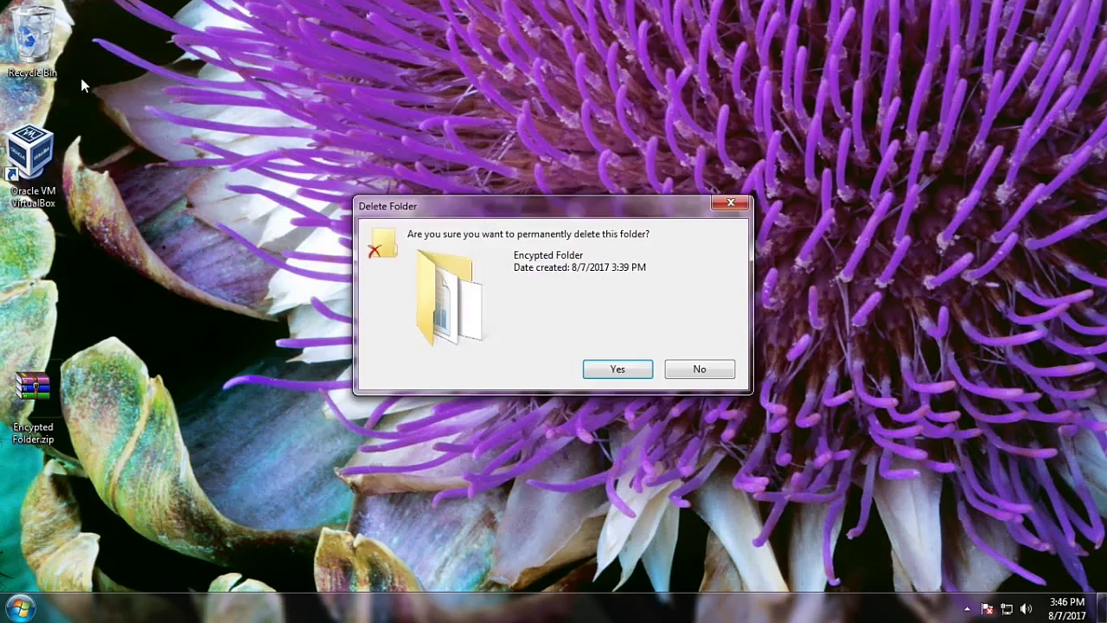
pyautogui.click(616, 369)
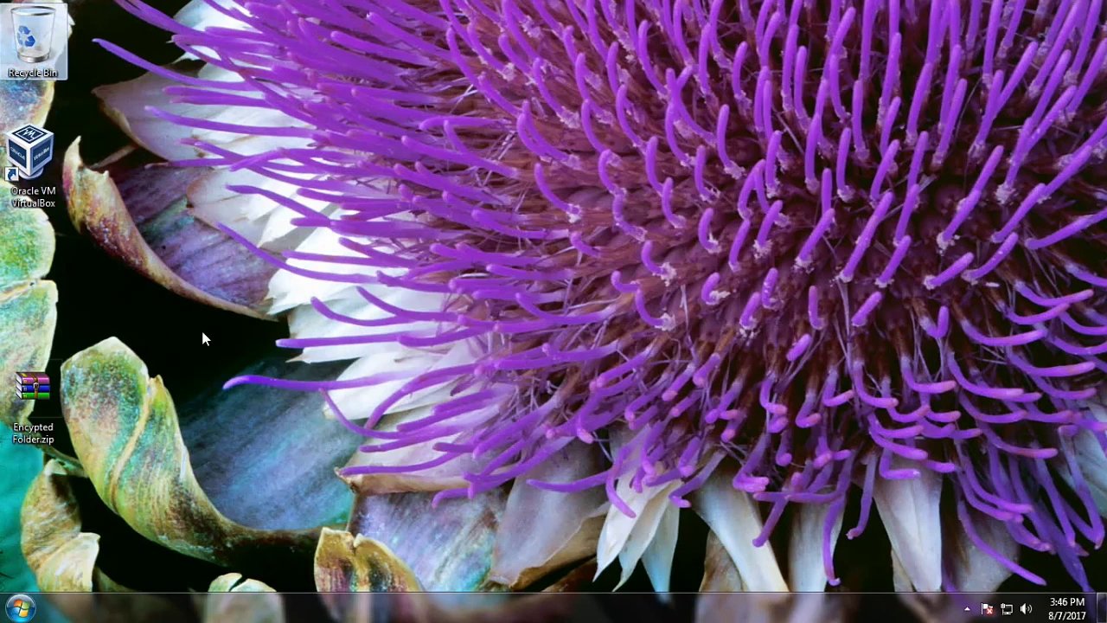
# Step: Move the zip icon up under VirtualBox and check it opens in WinRAR
pyautogui.moveTo(33, 394); pyautogui.dragTo(34, 281)
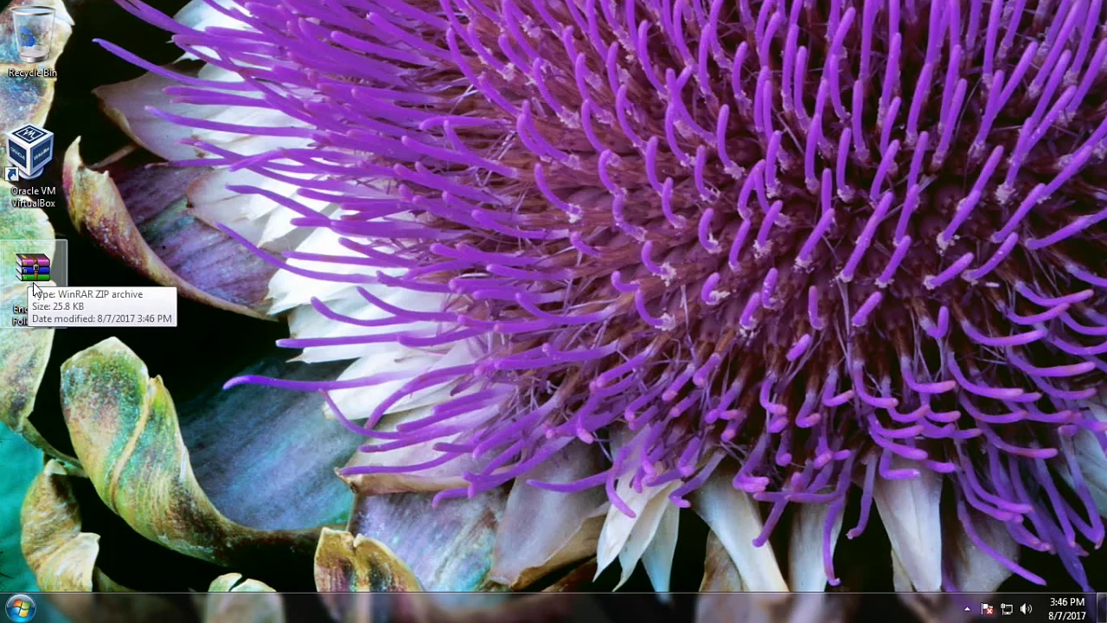
pyautogui.doubleClick(33, 275)
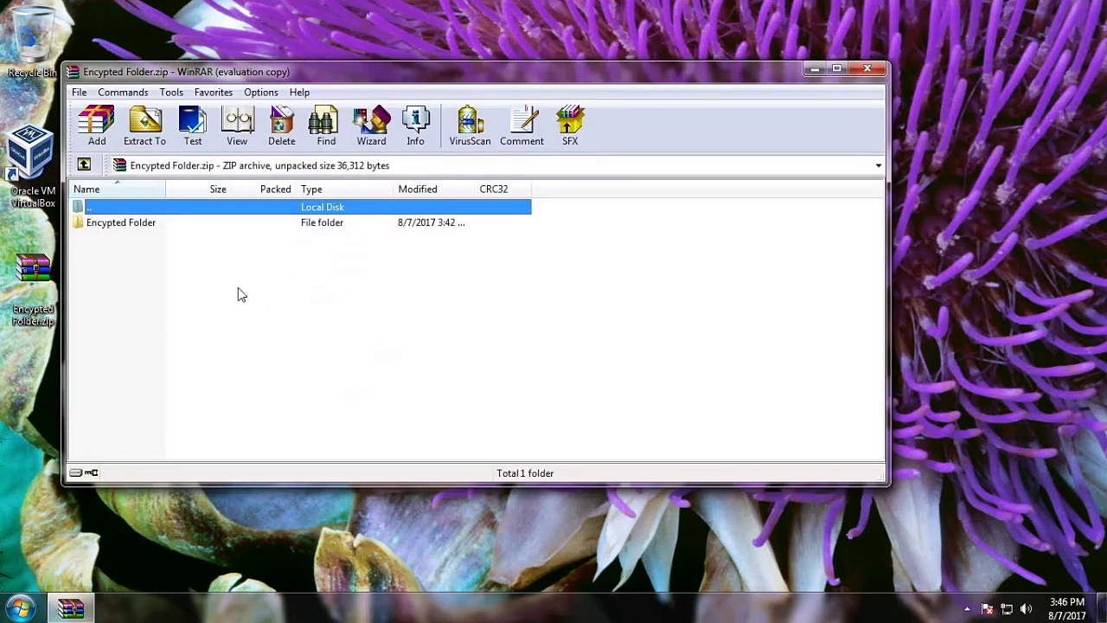
pyautogui.click(857, 70)
# Step: Open the zip in 7-Zip and launch Document 1.docx from Encypted Folder
pyautogui.rightClick(41, 271)
pyautogui.moveTo(78, 333)
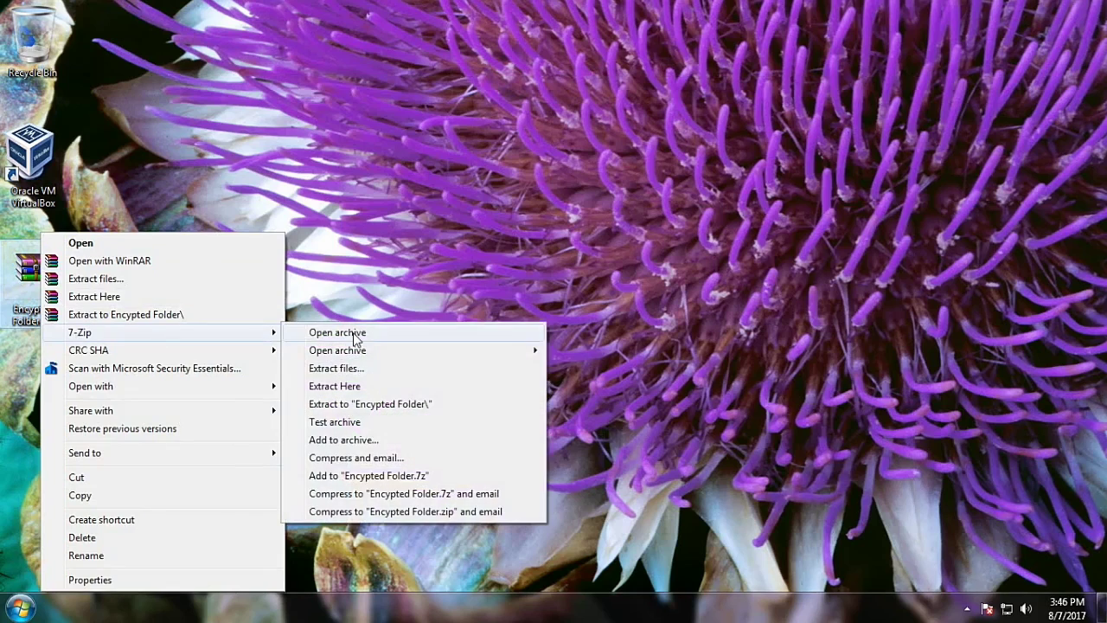
pyautogui.click(337, 332)
pyautogui.doubleClick(205, 273)
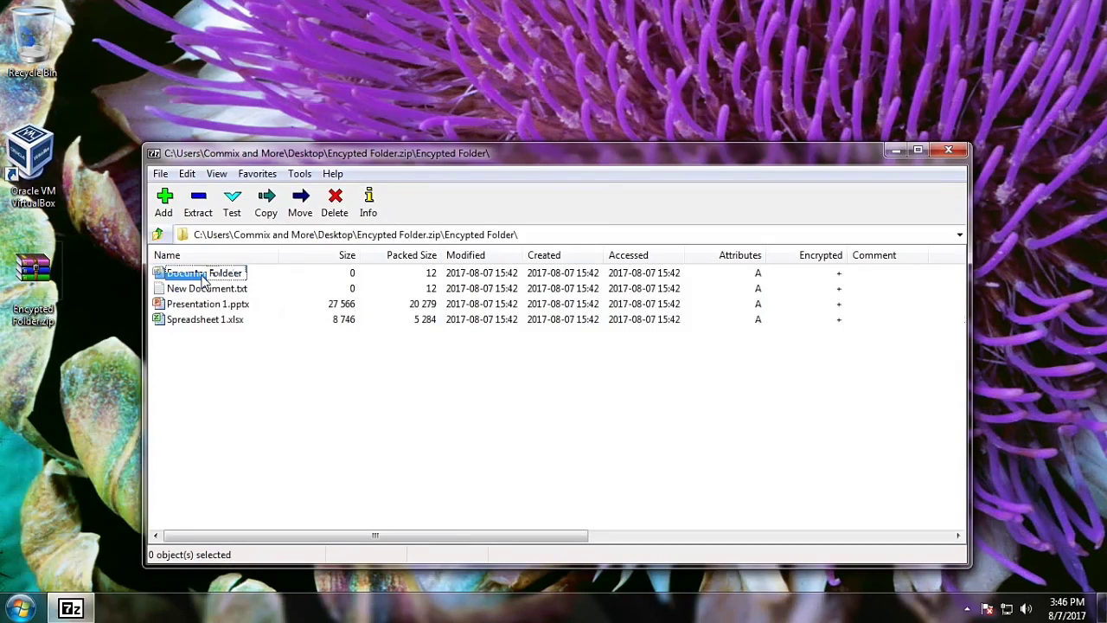
pyautogui.doubleClick(204, 273)
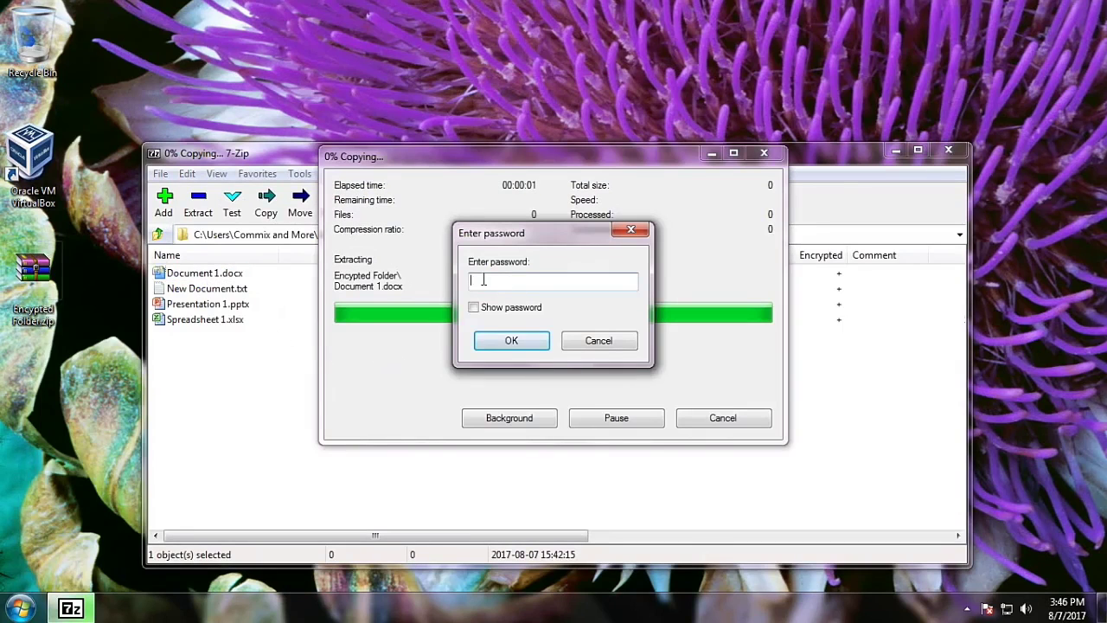
# Step: Enter the archive password with Show password ticked and submit it
pyautogui.click(473, 307)
pyautogui.write('abcd1234ABCD*')
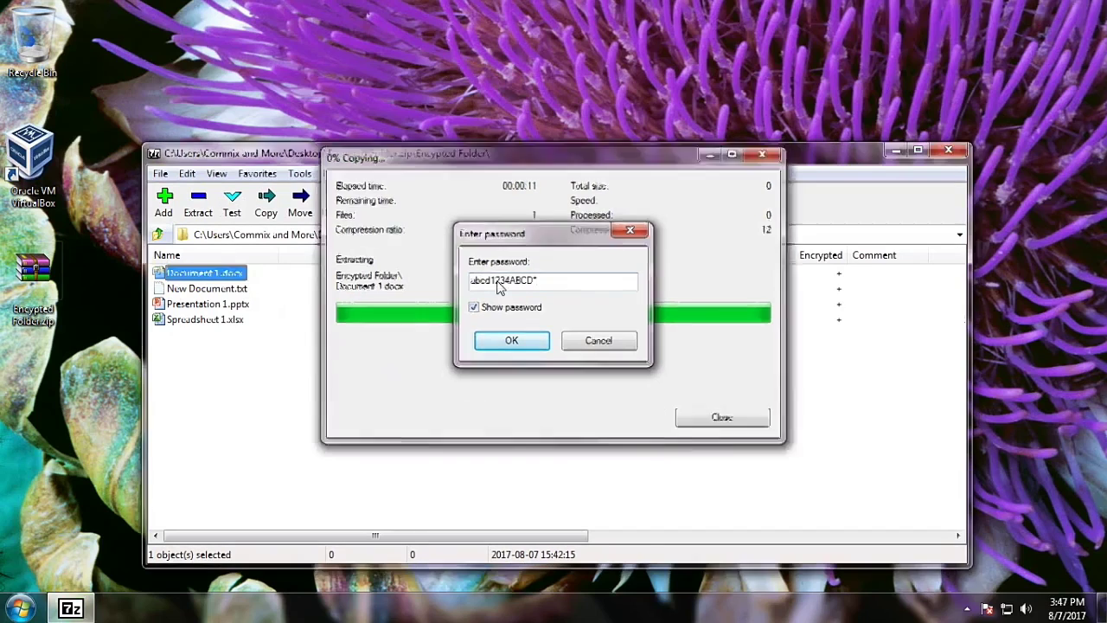
pyautogui.press('Return')
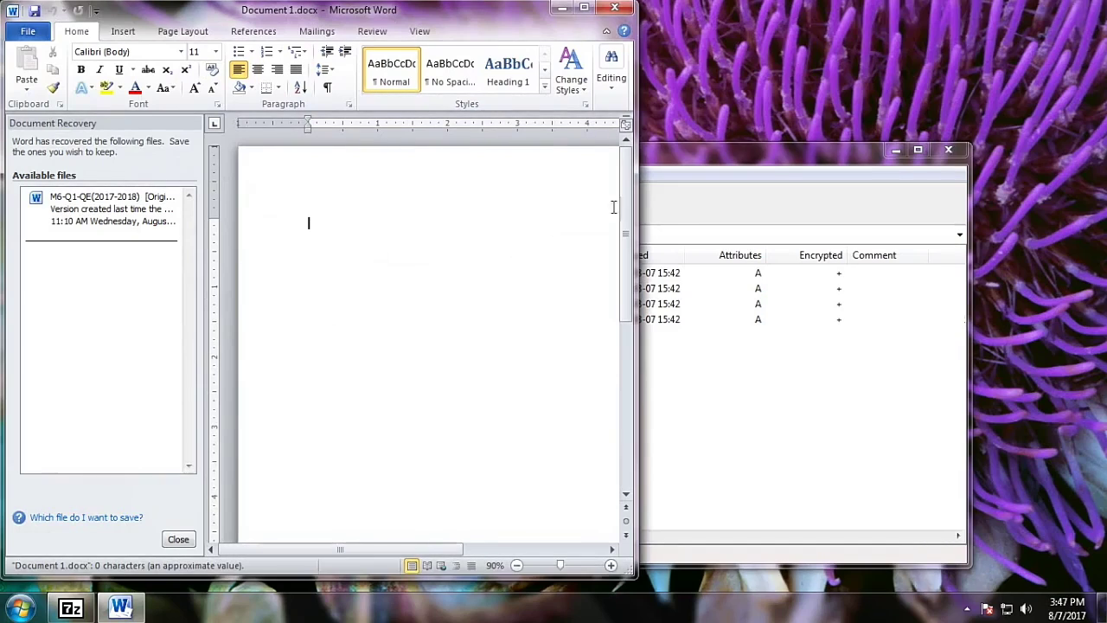
# Step: Close Word, view and close New Document.txt, close 7-Zip, and open the zip in WinRAR
pyautogui.click(584, 10)
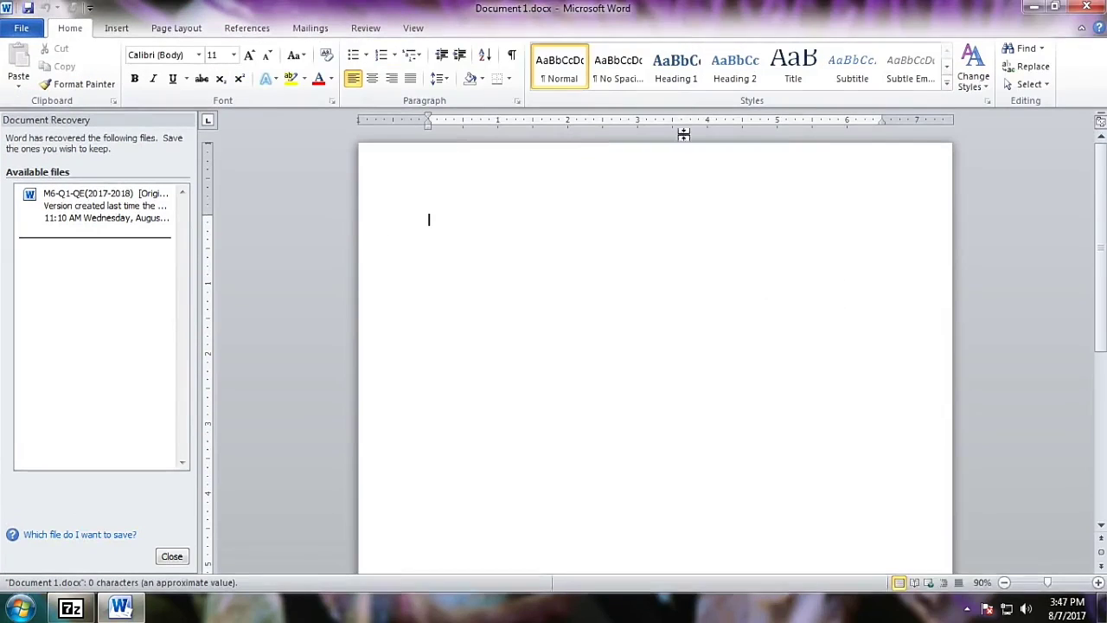
pyautogui.click(1044, 7)
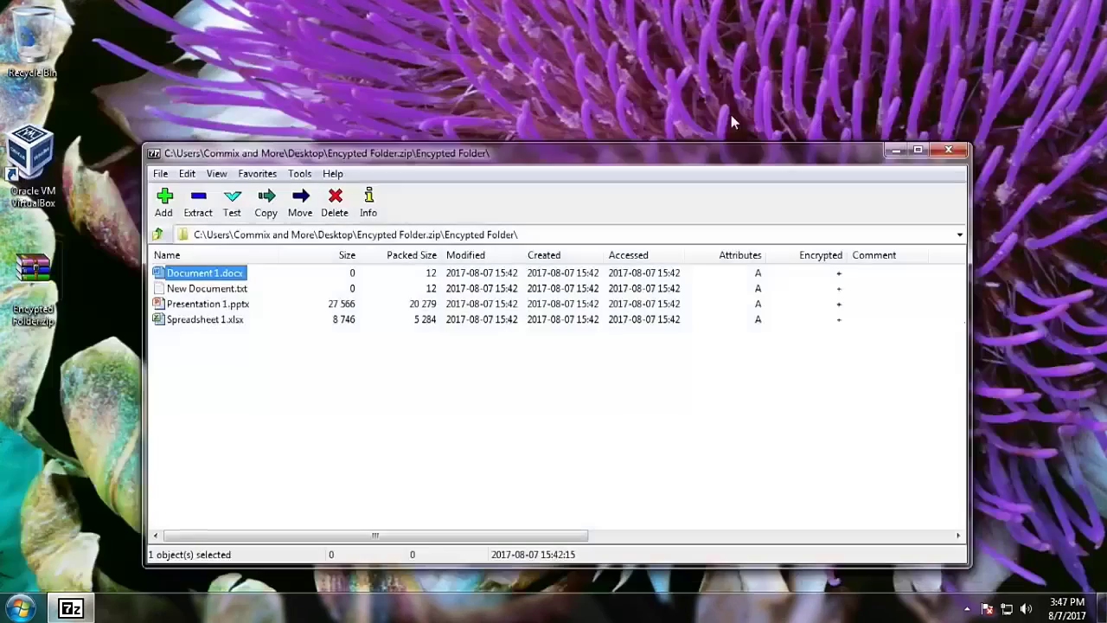
pyautogui.doubleClick(233, 288)
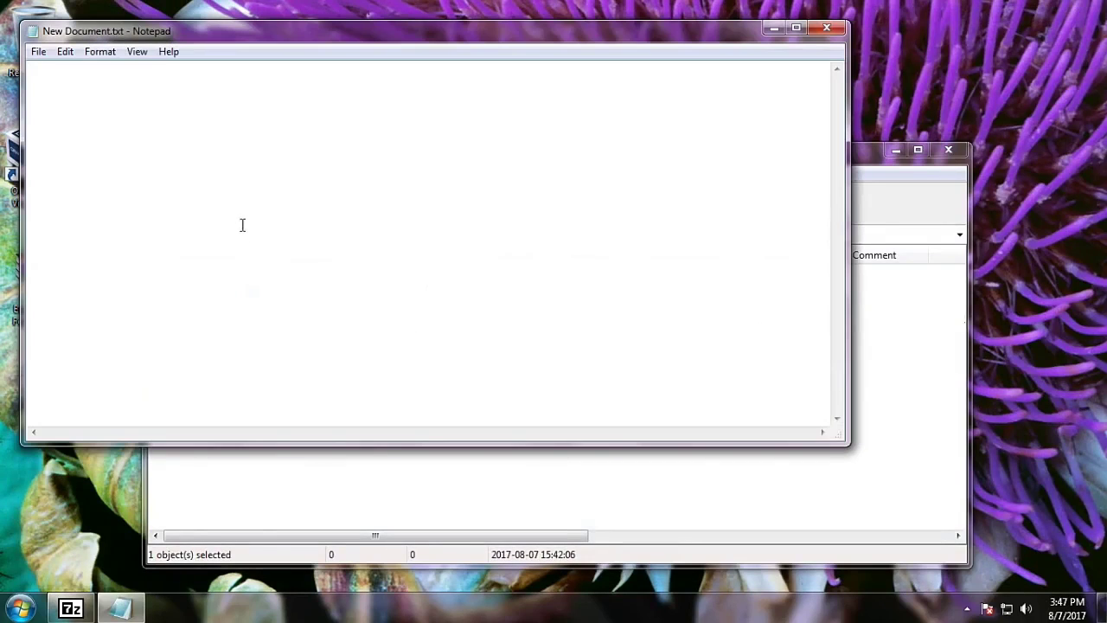
pyautogui.click(826, 29)
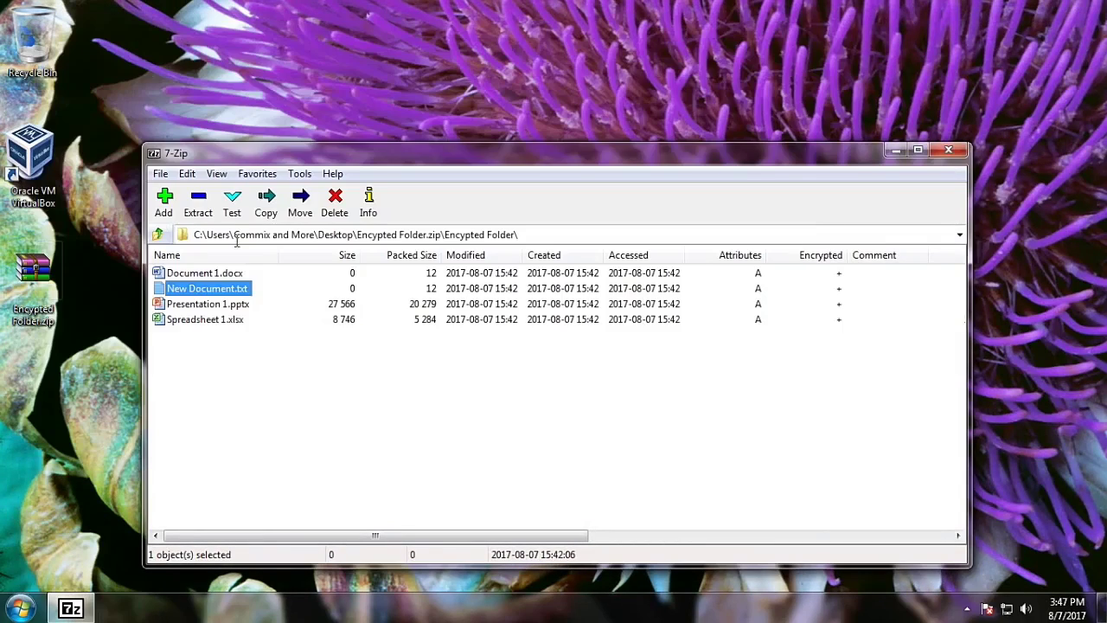
pyautogui.click(950, 153)
pyautogui.doubleClick(33, 275)
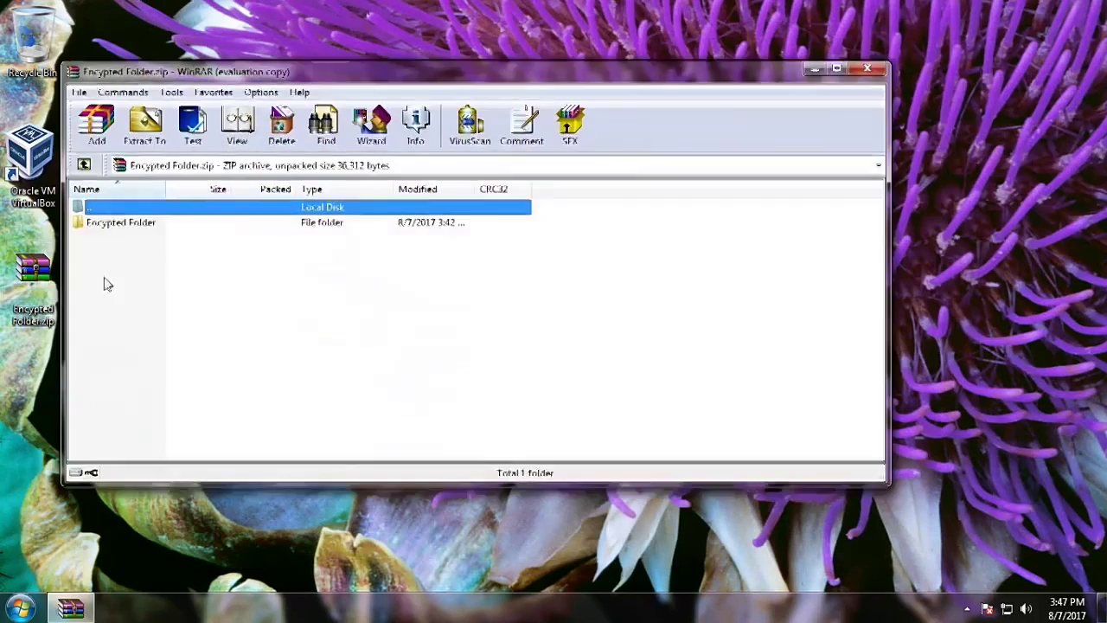
# Step: Try opening Presentation 1.pptx with a wrong password and dismiss the 2-error diagnostic window
pyautogui.doubleClick(139, 223)
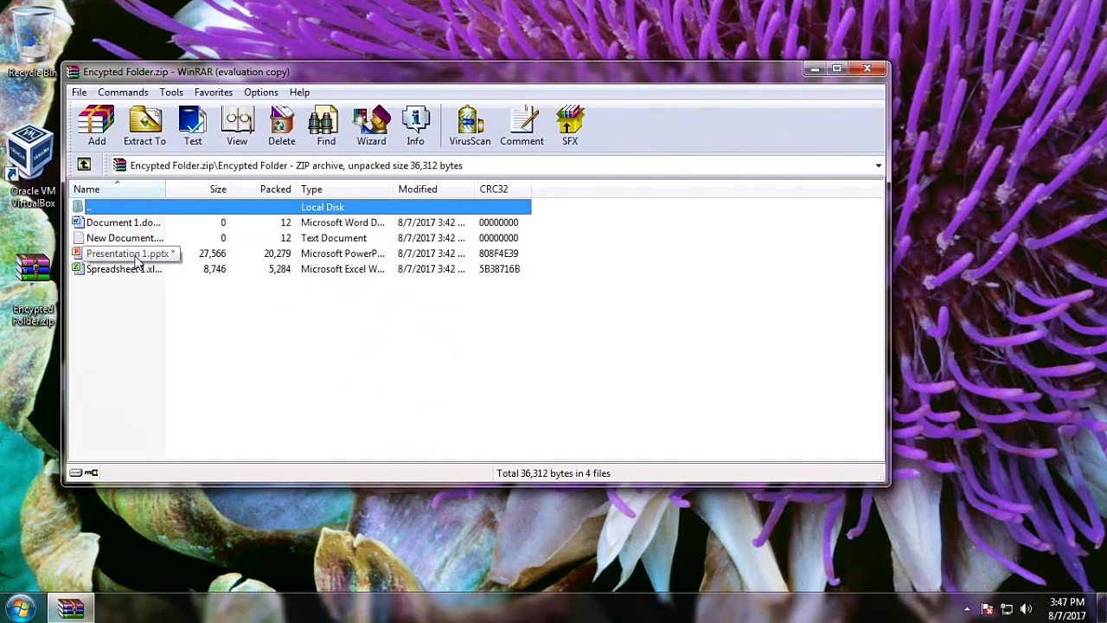
pyautogui.doubleClick(148, 253)
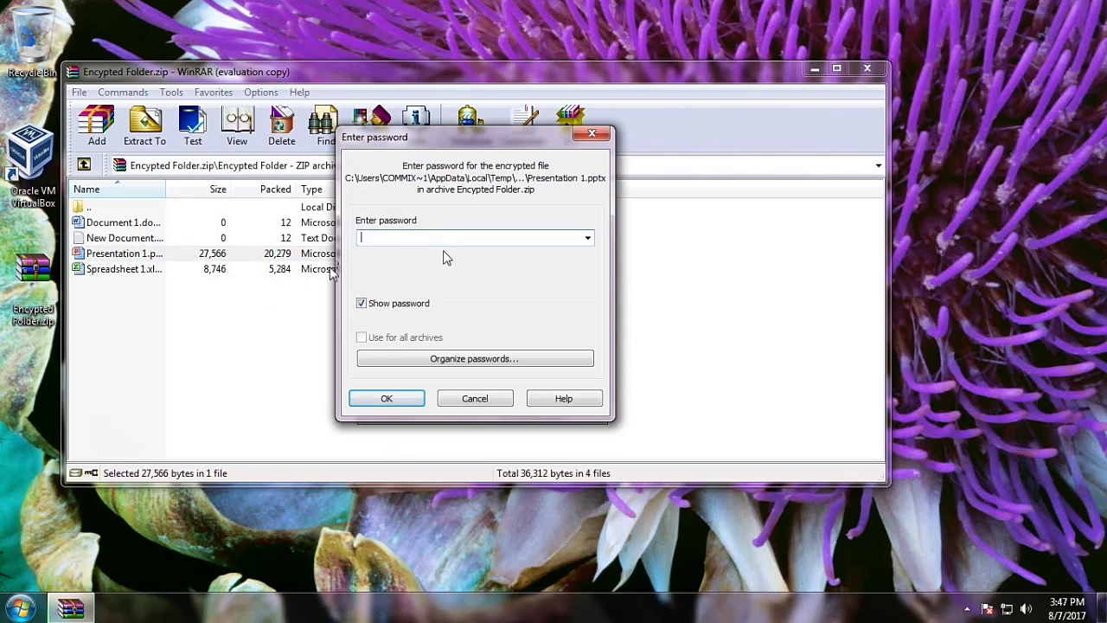
pyautogui.write('ab')
pyautogui.click(426, 400)
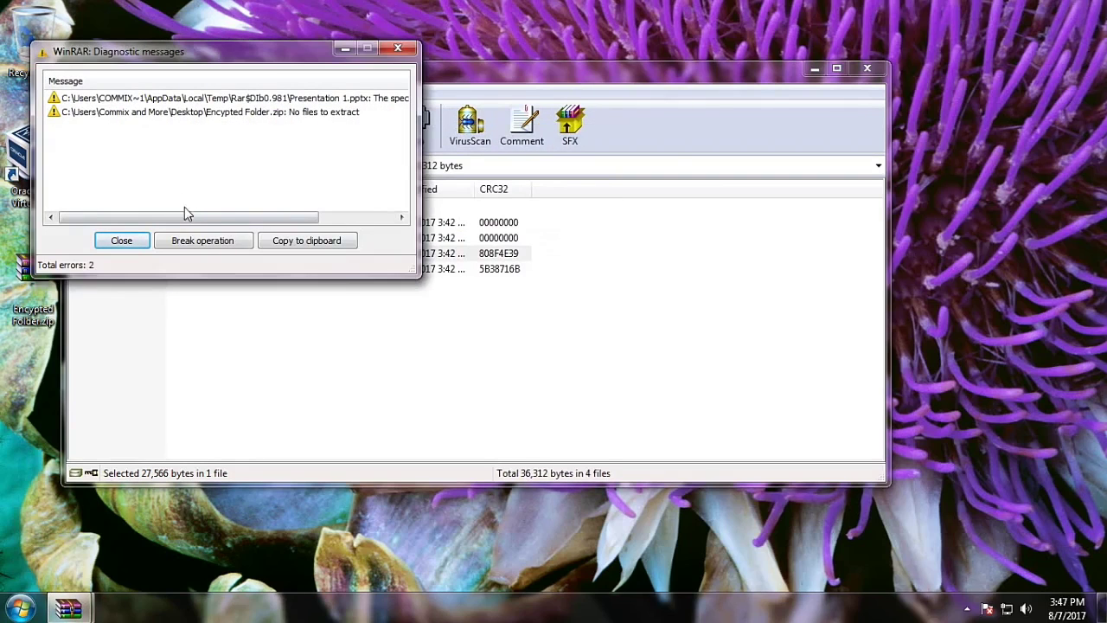
pyautogui.click(398, 48)
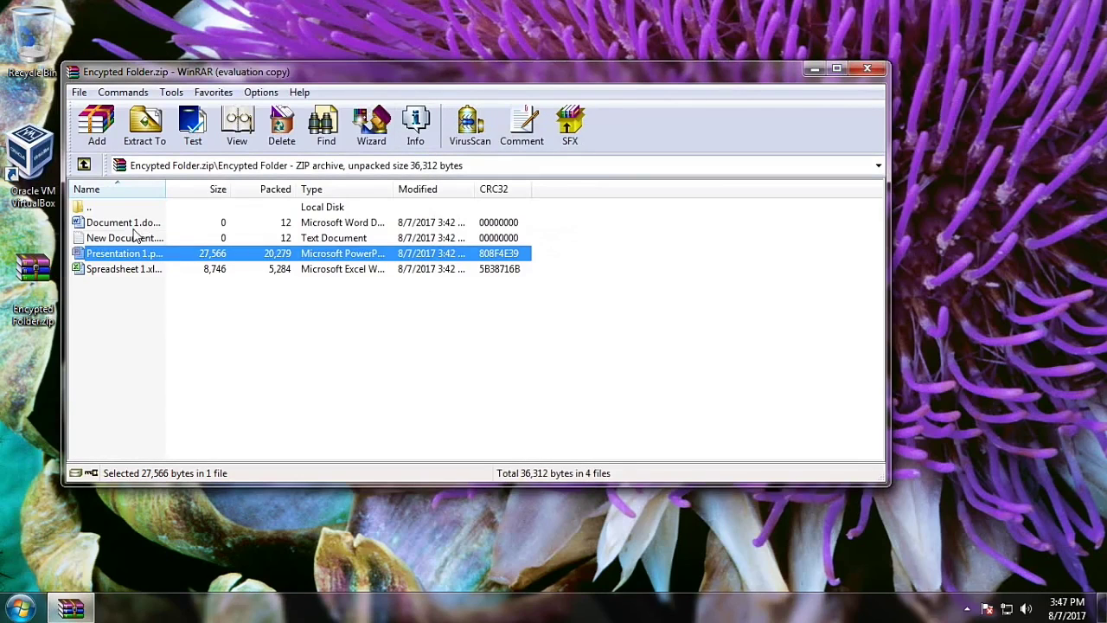
pyautogui.click(147, 129)
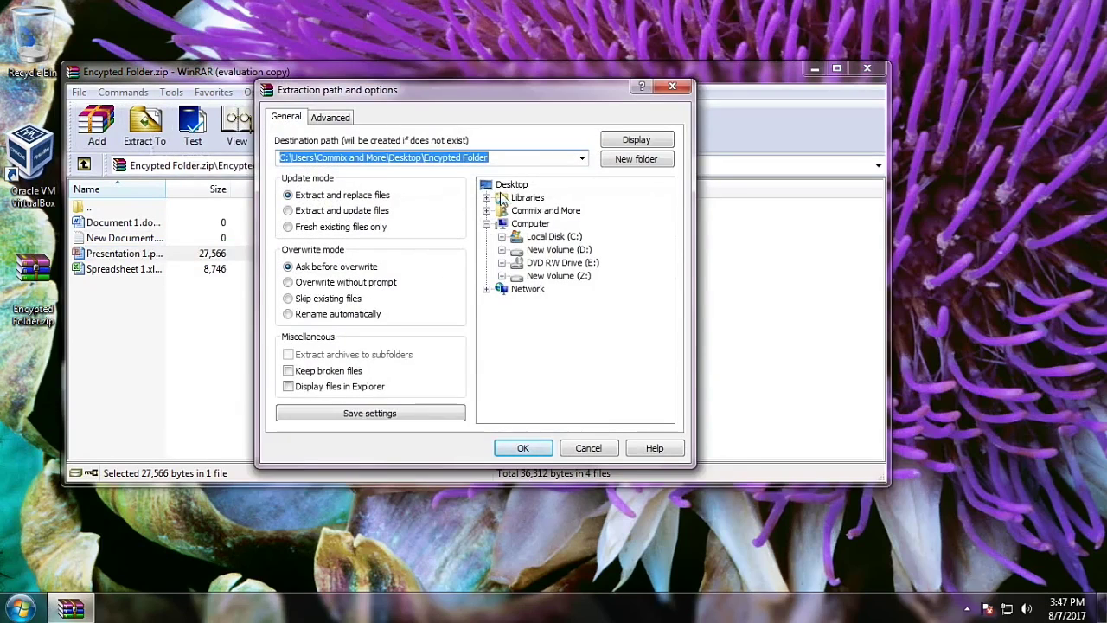
pyautogui.click(511, 185)
pyautogui.click(523, 447)
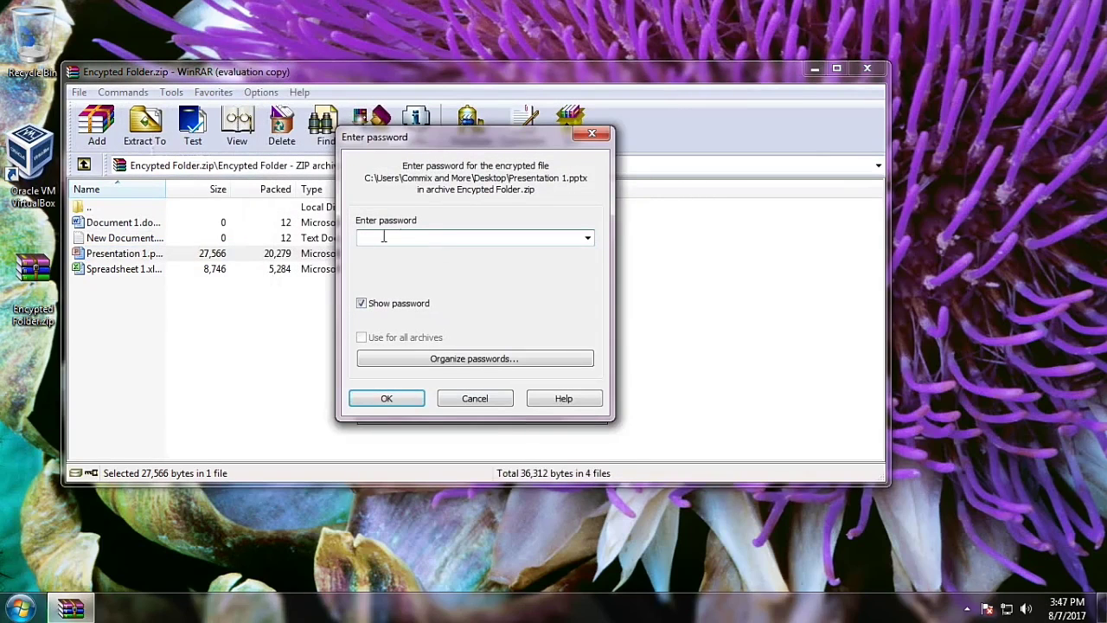
pyautogui.click(496, 400)
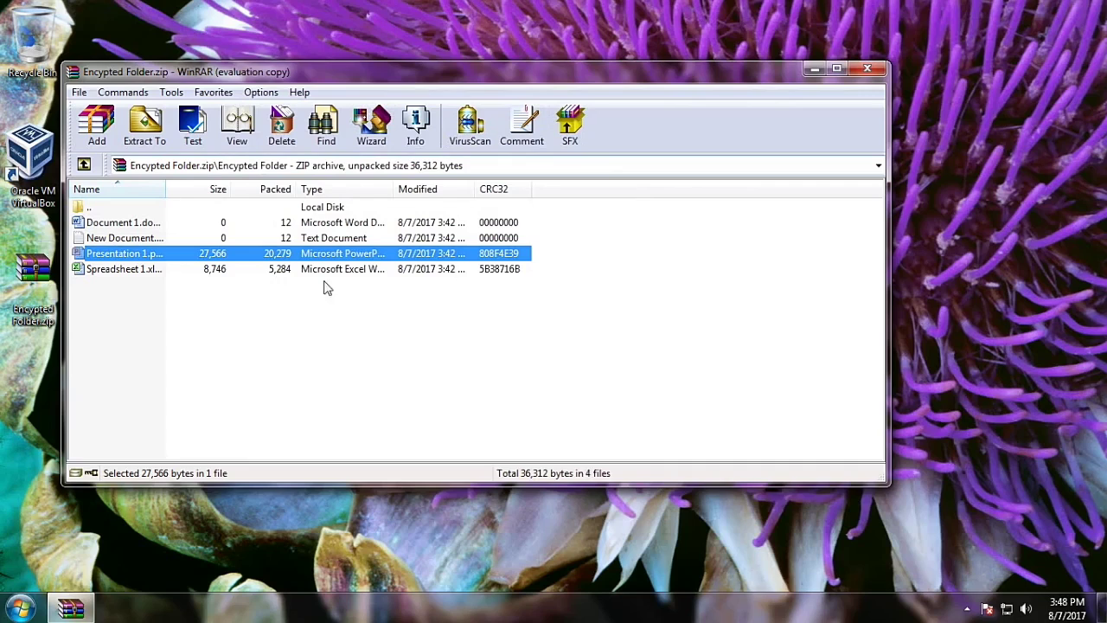
pyautogui.click(124, 271)
pyautogui.doubleClick(126, 270)
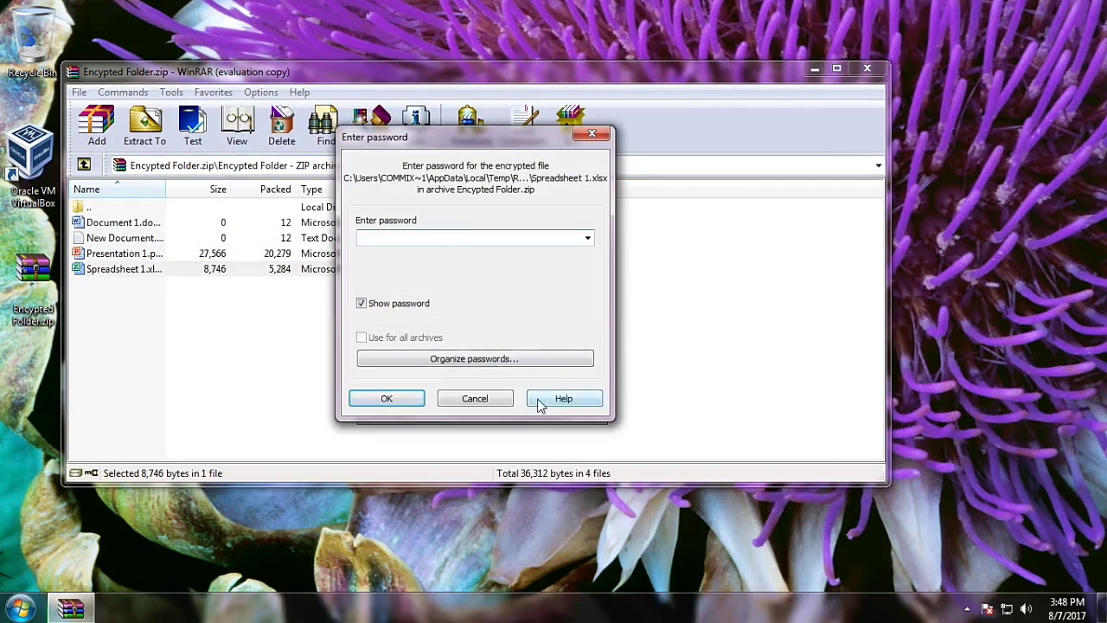
pyautogui.click(495, 405)
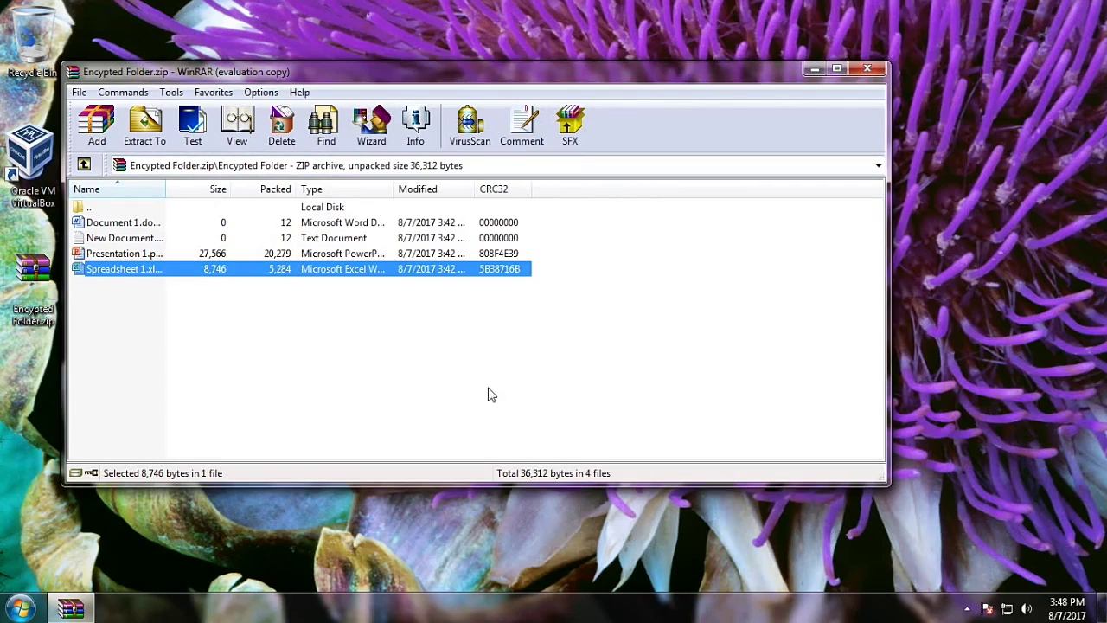
pyautogui.doubleClick(147, 238)
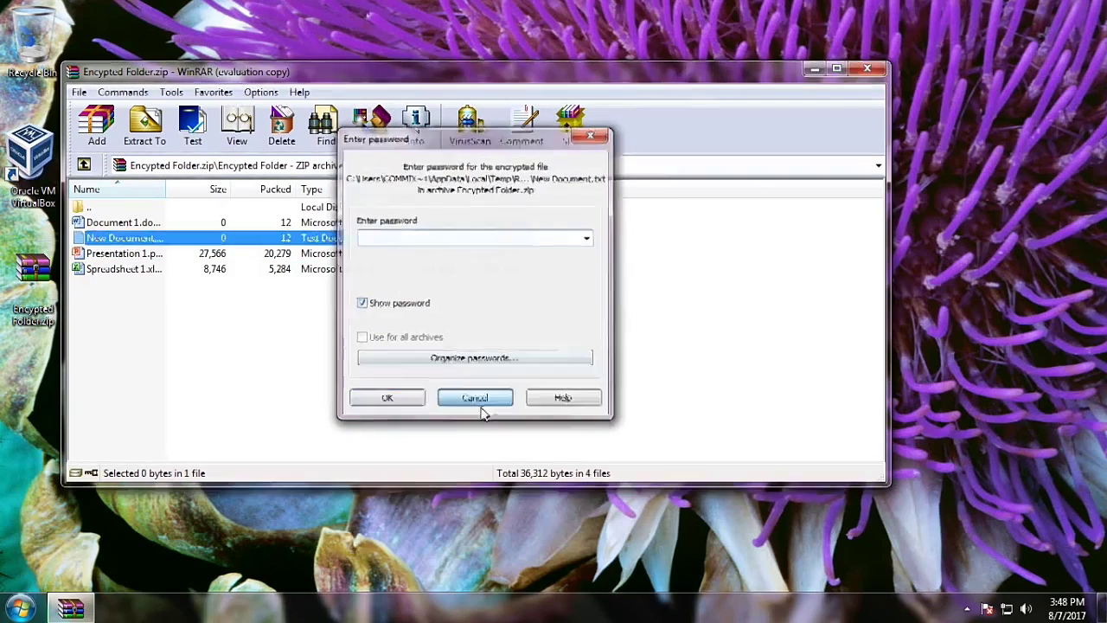
pyautogui.click(481, 403)
pyautogui.doubleClick(130, 255)
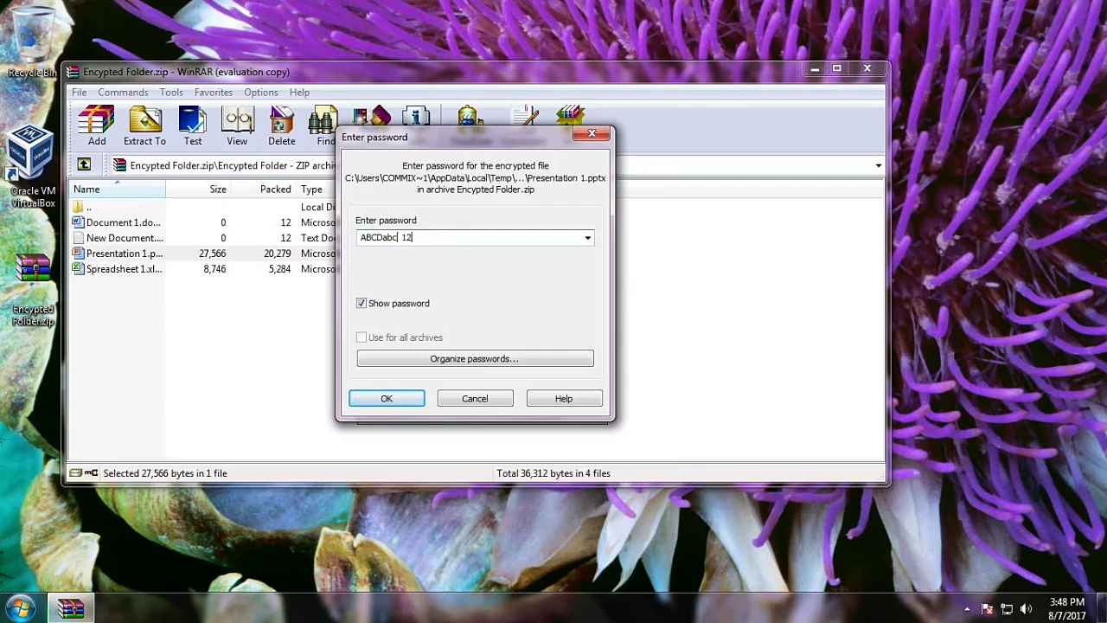
pyautogui.click(400, 400)
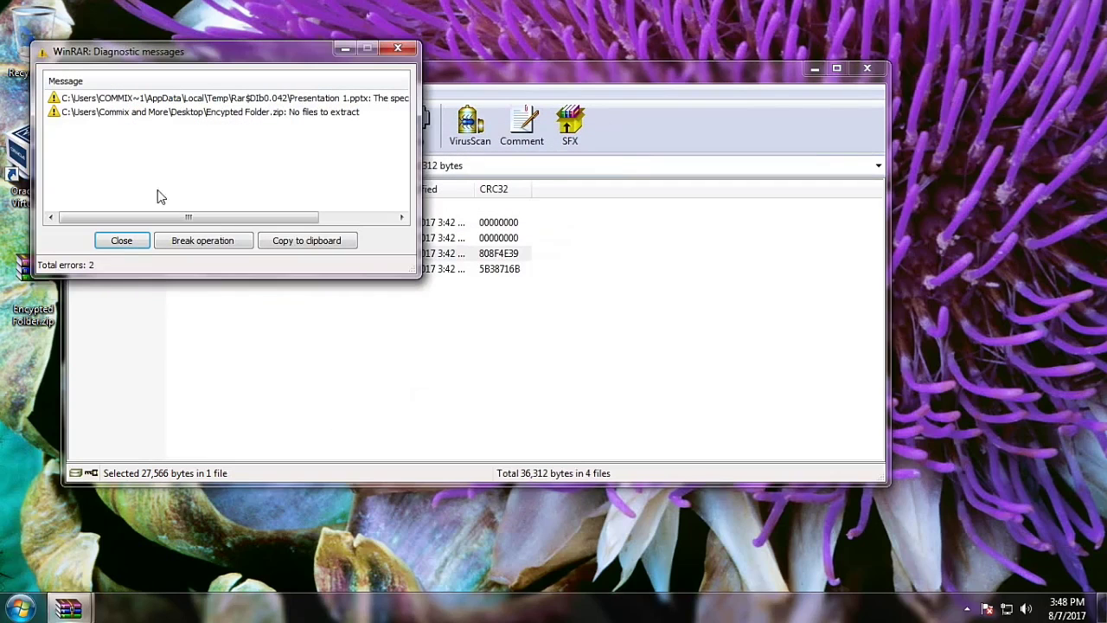
pyautogui.click(398, 49)
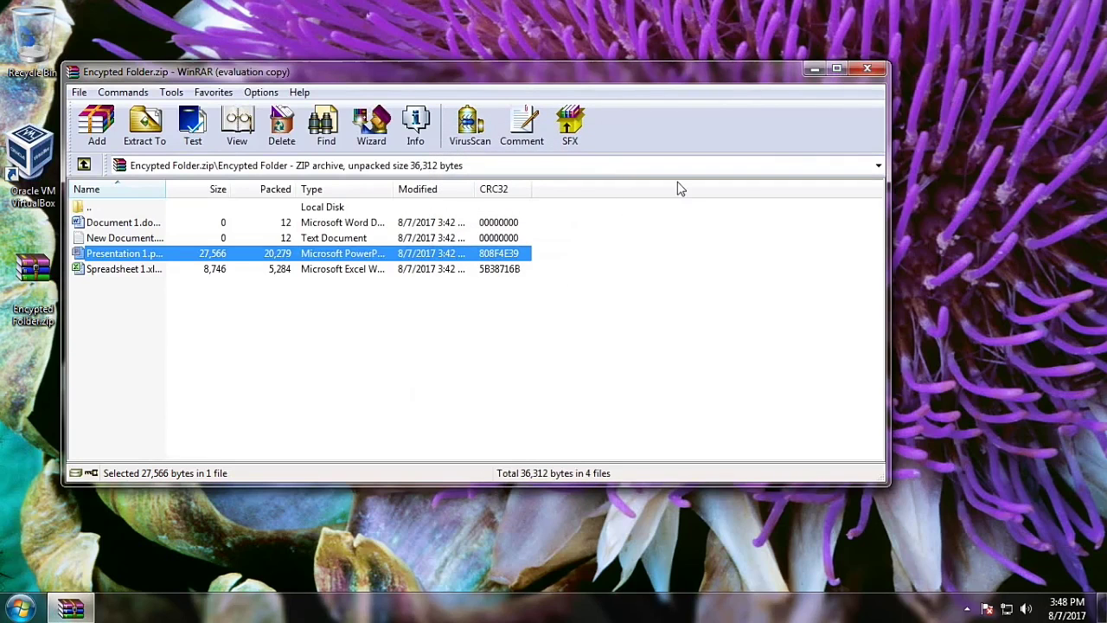